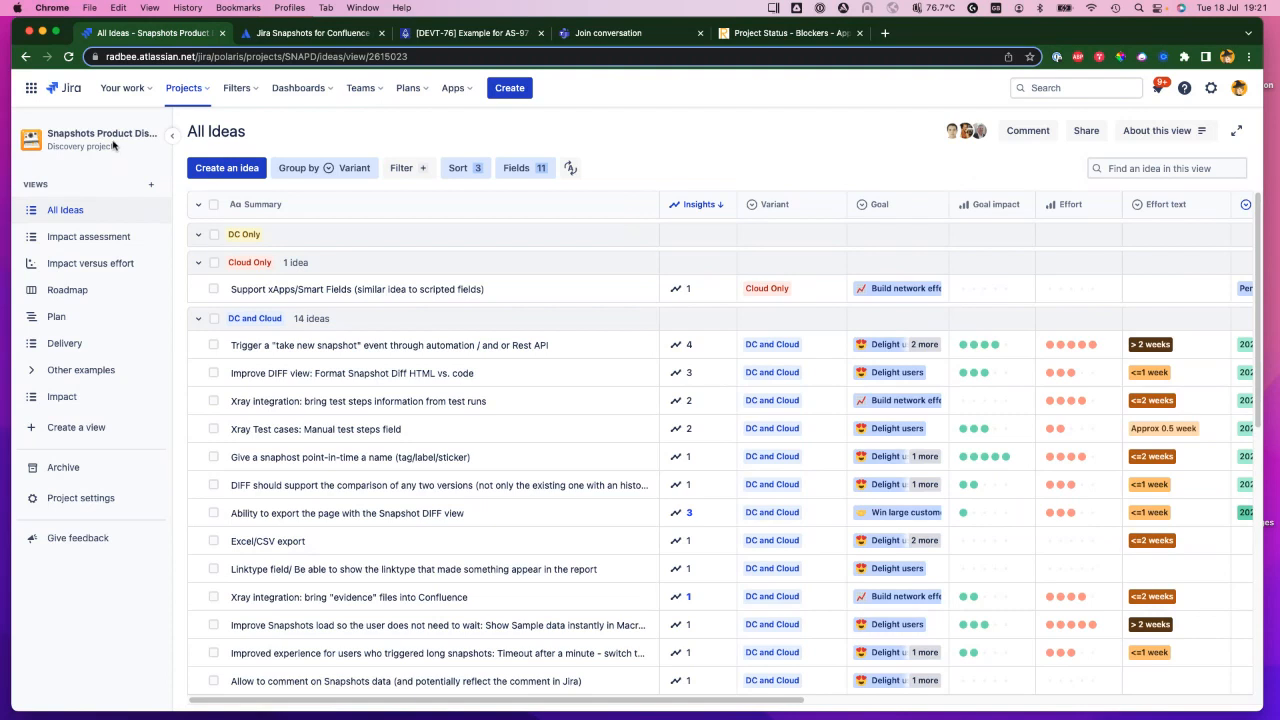
Check the list of starred projects and collapse the project sidebar beside the All Ideas view.
{"action": "left_click", "coordinate": [203, 93]}
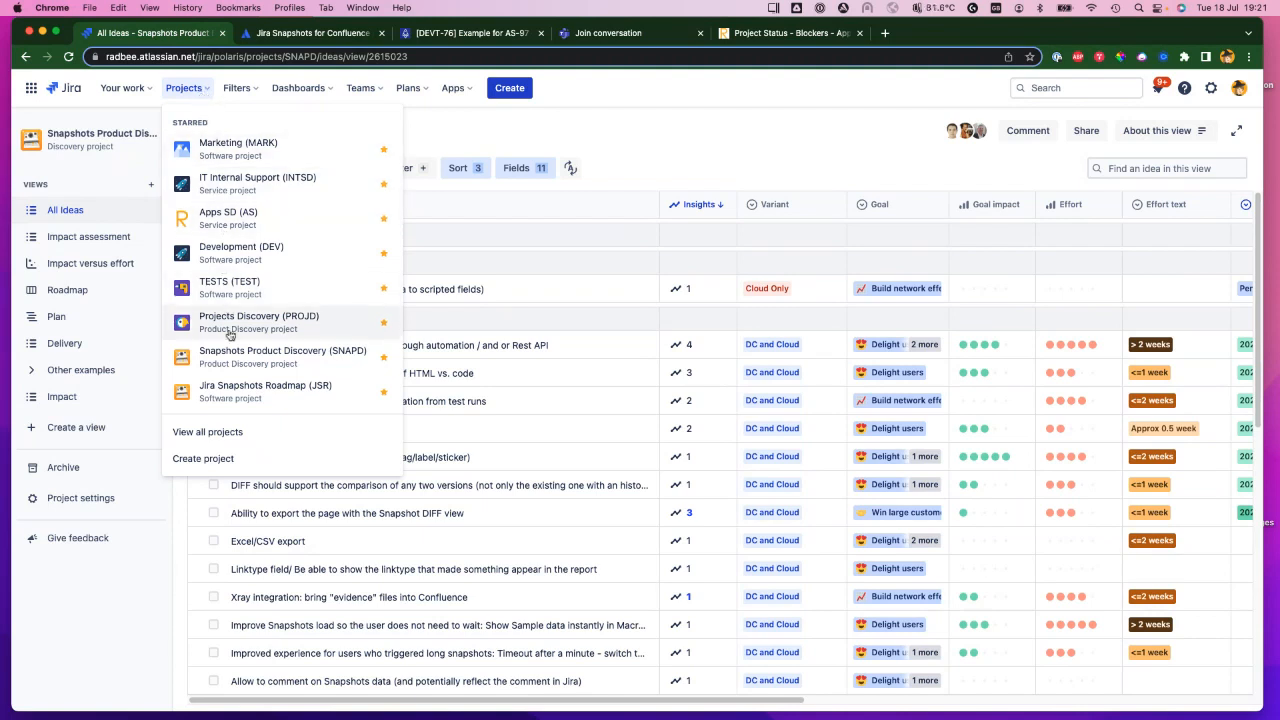
{"action": "left_click", "coordinate": [424, 143]}
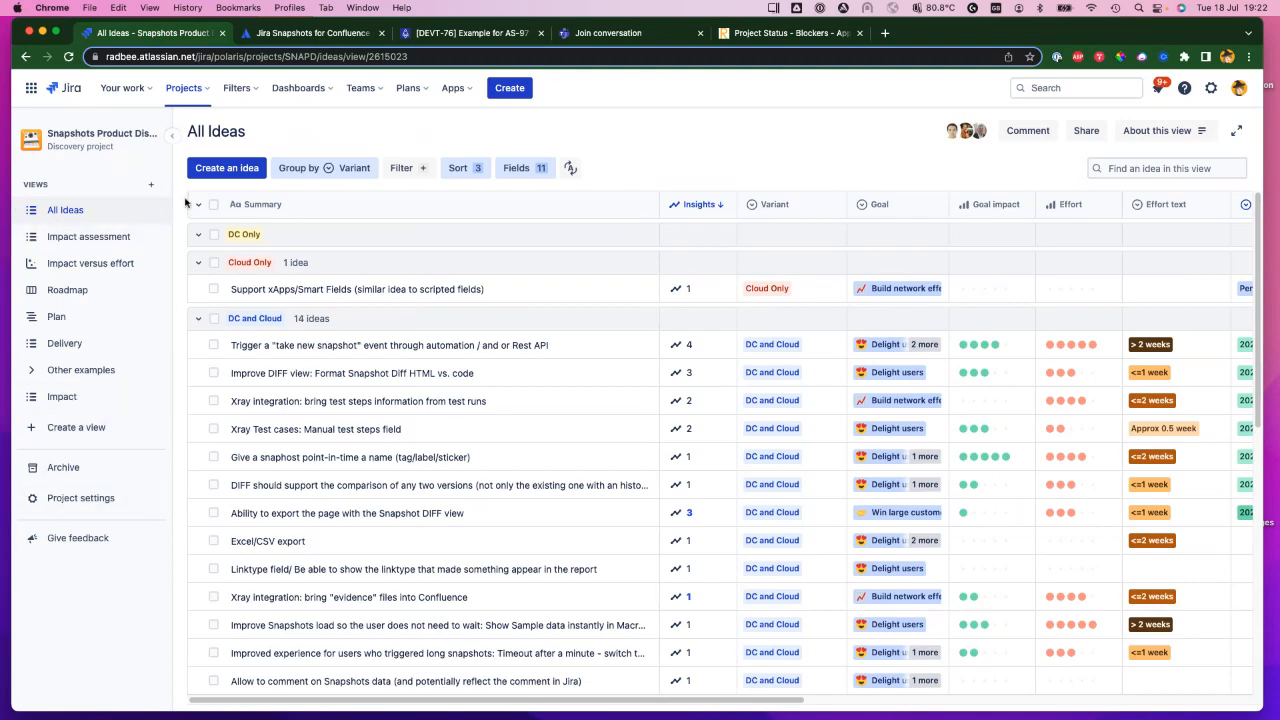
{"action": "left_click", "coordinate": [172, 136]}
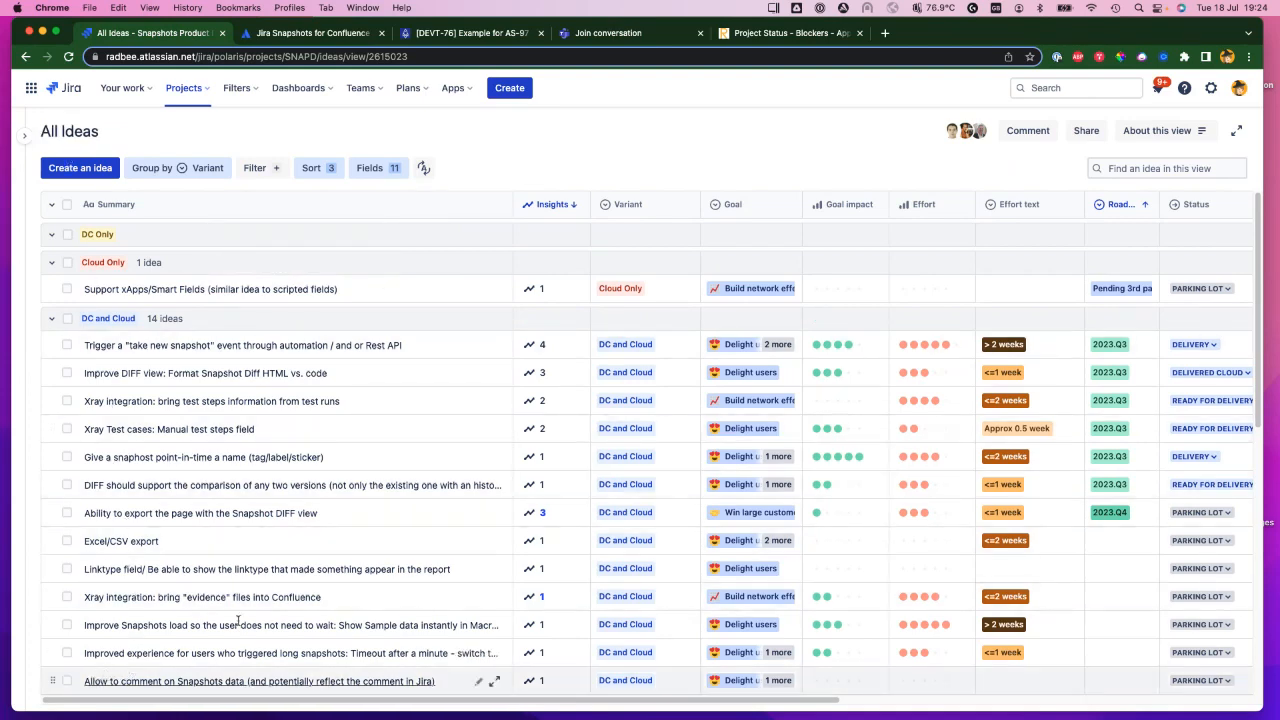
Examine the ideas in each variant group of All Ideas and the Goal impact, Effort and Effort text columns.
{"action": "scroll", "coordinate": [289, 567], "scroll_direction": "down", "scroll_amount": 5}
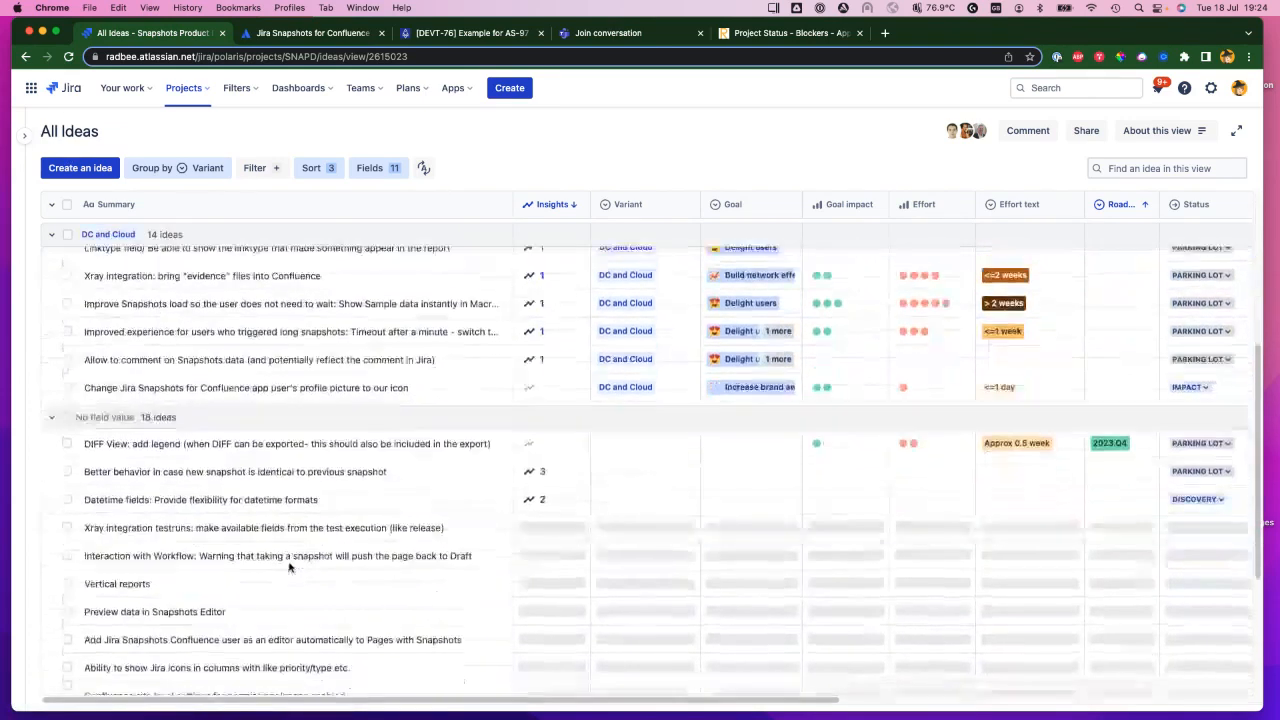
{"action": "scroll", "coordinate": [289, 567], "scroll_direction": "up", "scroll_amount": 5}
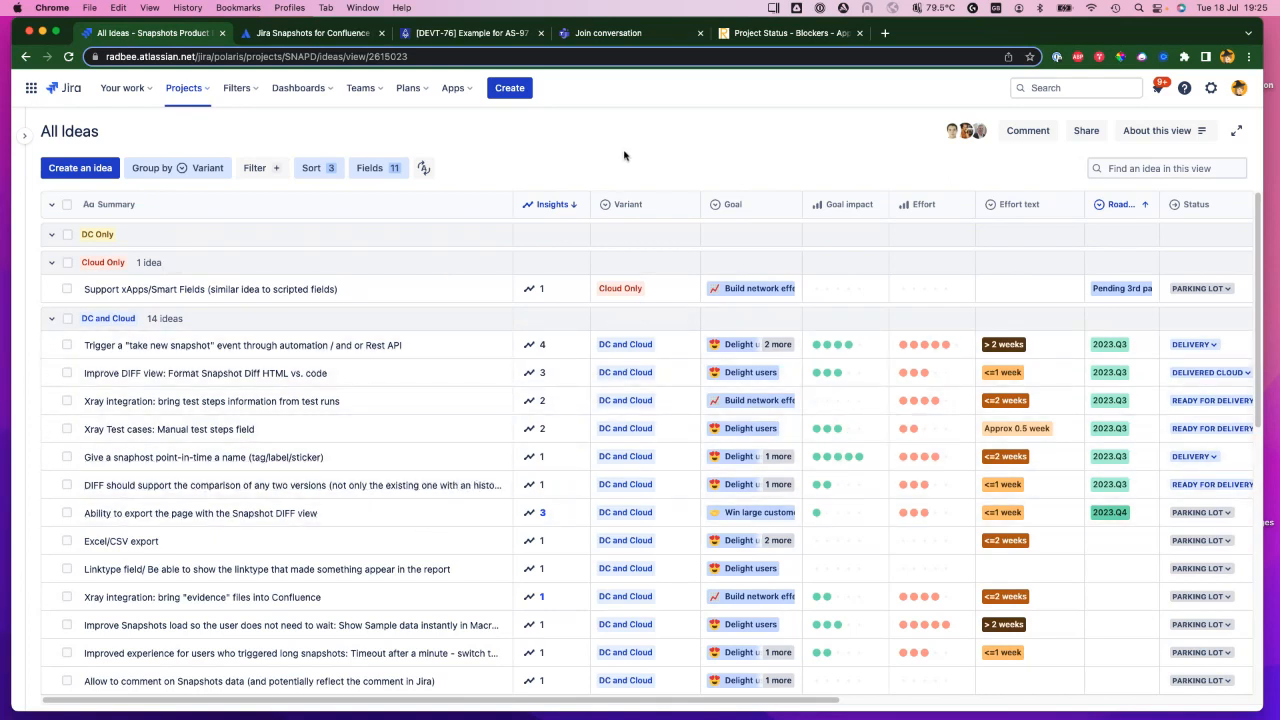
{"action": "scroll", "coordinate": [502, 430], "scroll_direction": "down", "scroll_amount": 3}
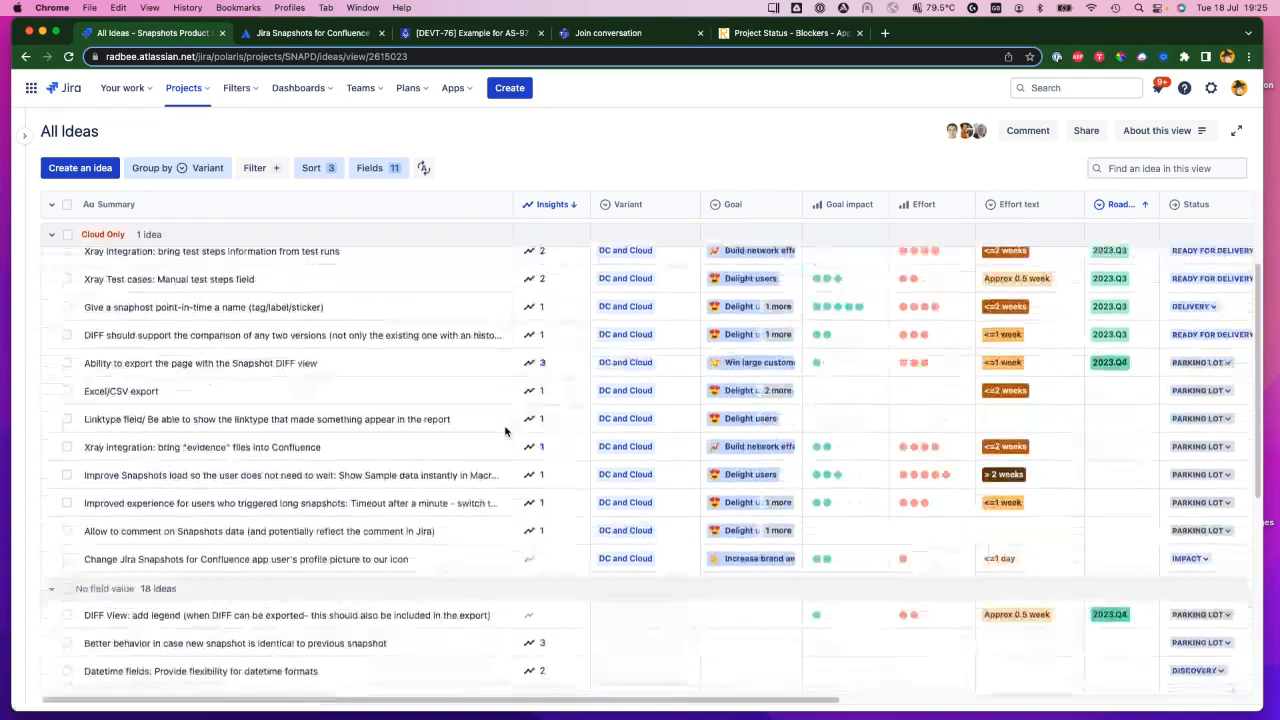
{"action": "scroll", "coordinate": [505, 431], "scroll_direction": "down", "scroll_amount": 3}
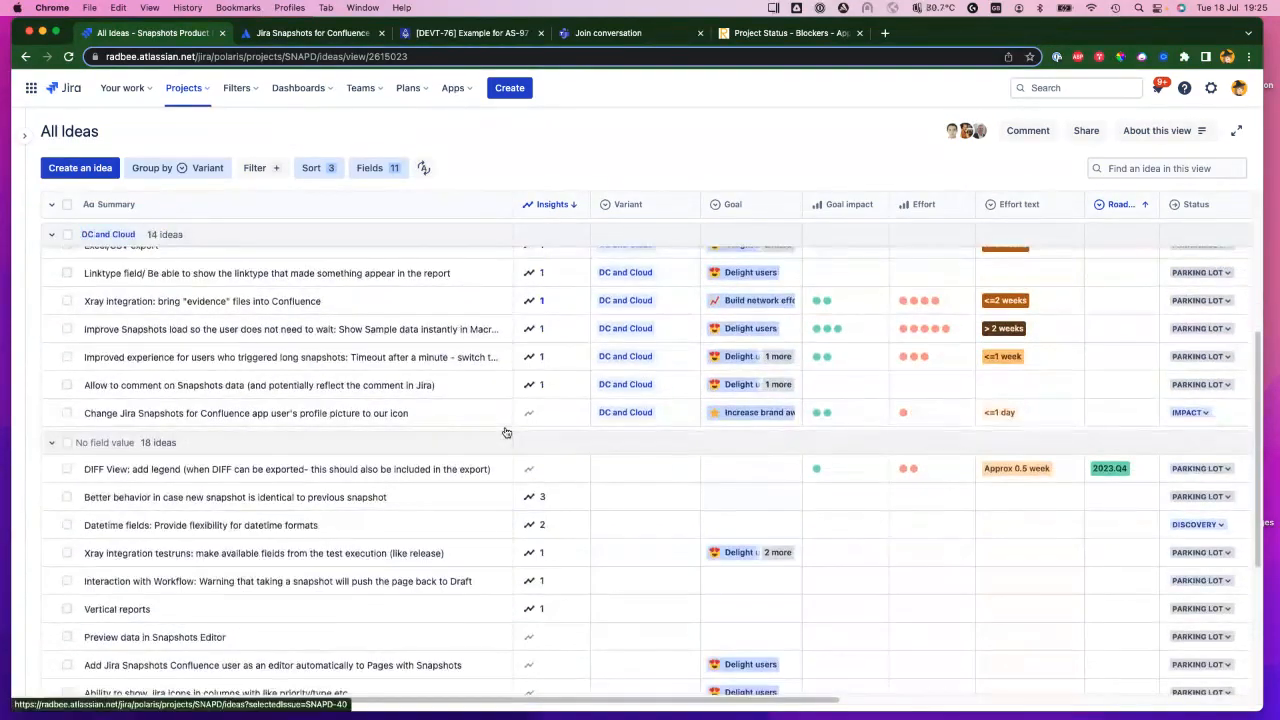
{"action": "scroll", "coordinate": [505, 432], "scroll_direction": "up", "scroll_amount": 6}
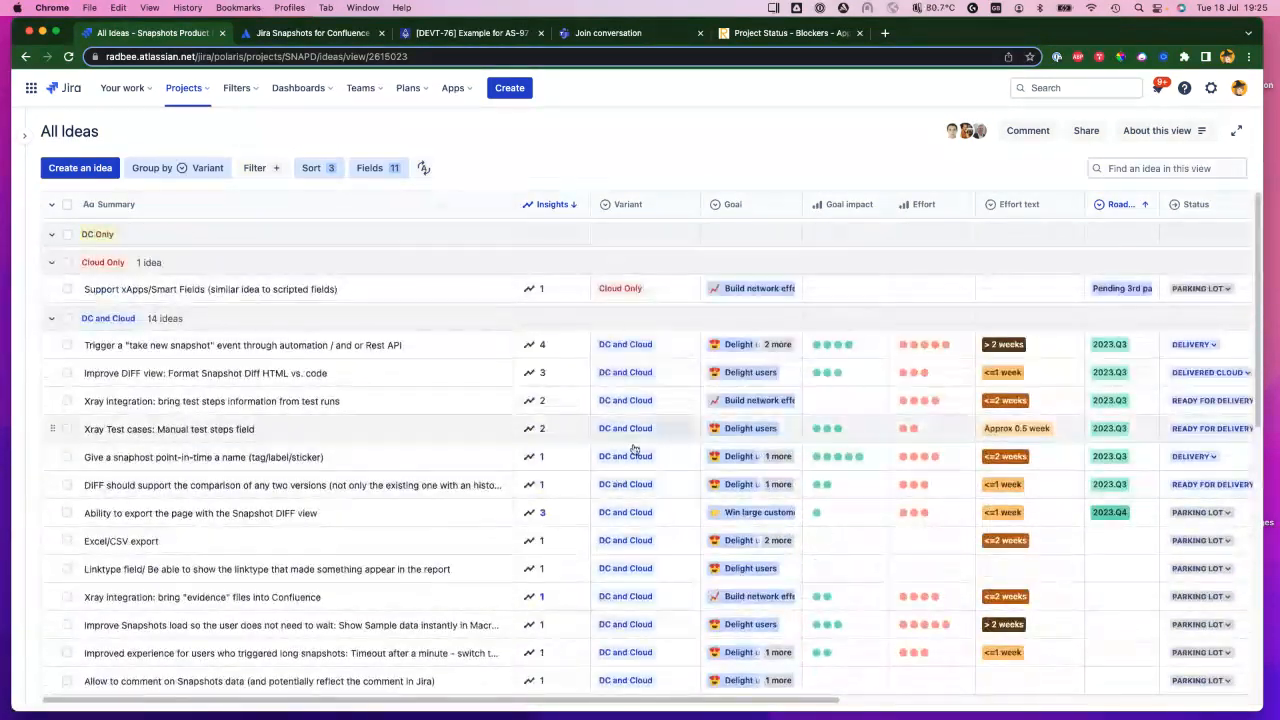
{"action": "scroll", "coordinate": [595, 460], "scroll_direction": "down", "scroll_amount": 4}
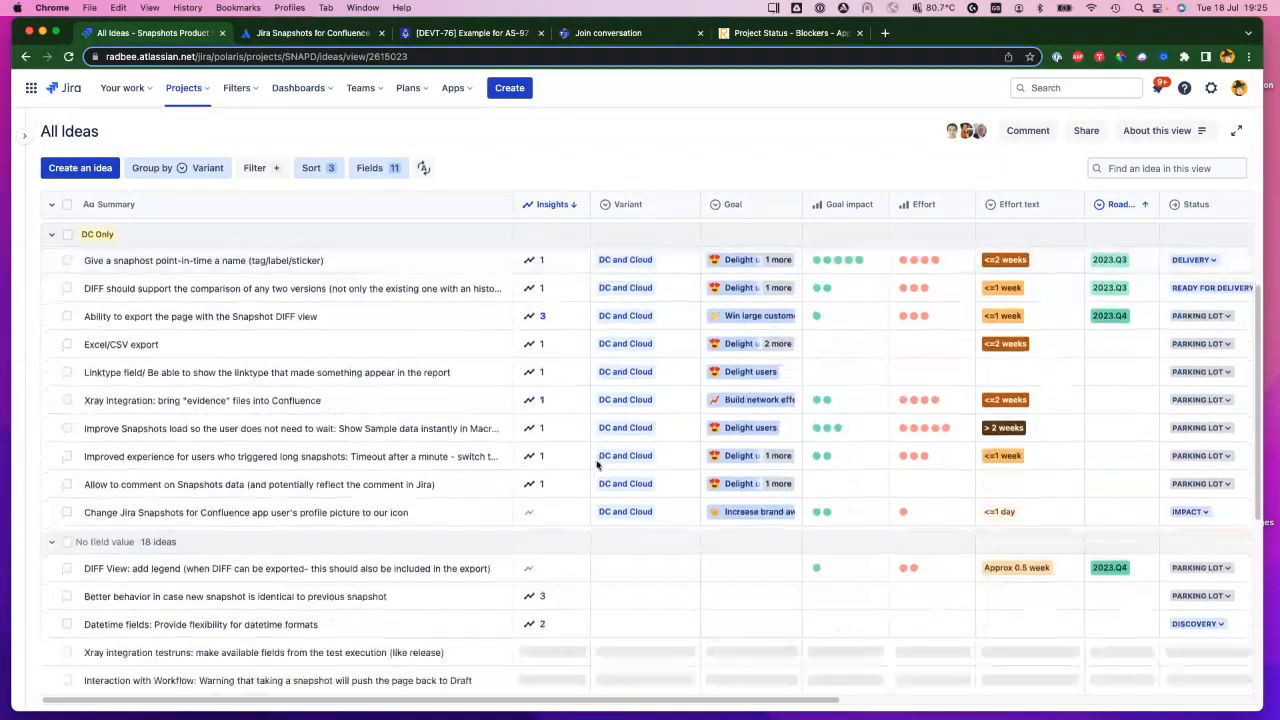
{"action": "scroll", "coordinate": [597, 463], "scroll_direction": "down", "scroll_amount": 5}
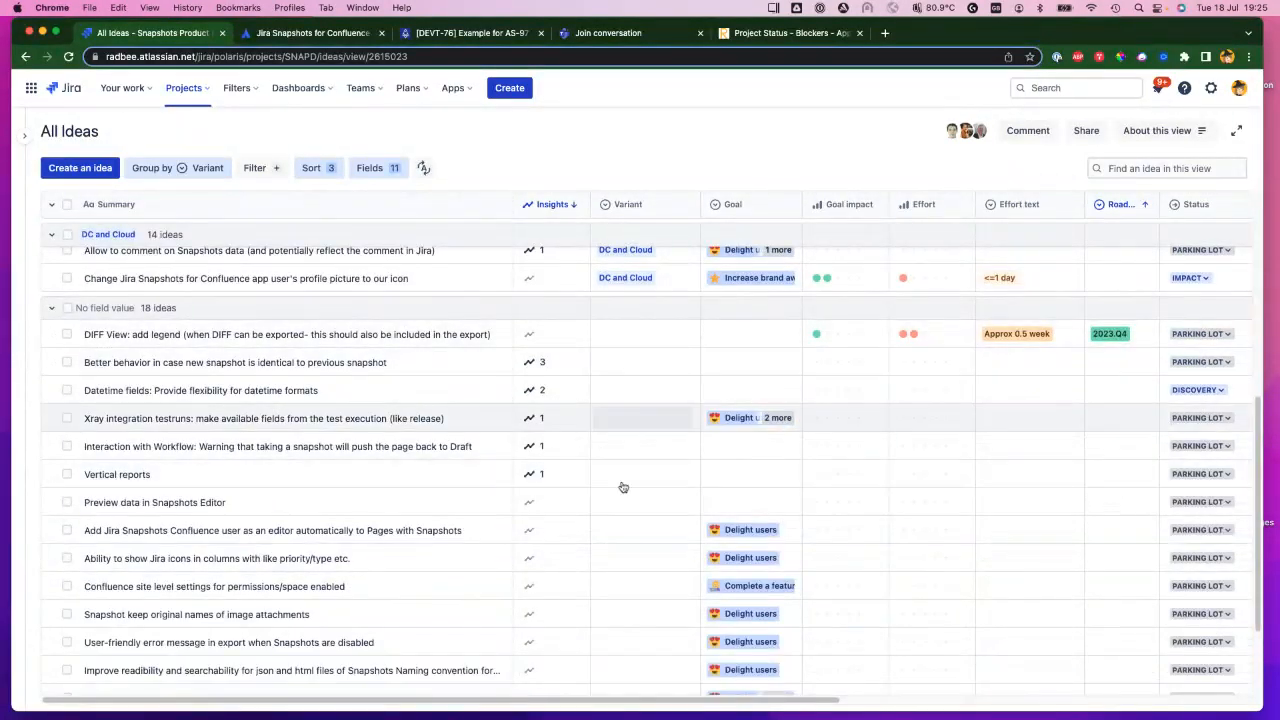
{"action": "scroll", "coordinate": [626, 637], "scroll_direction": "up", "scroll_amount": 1}
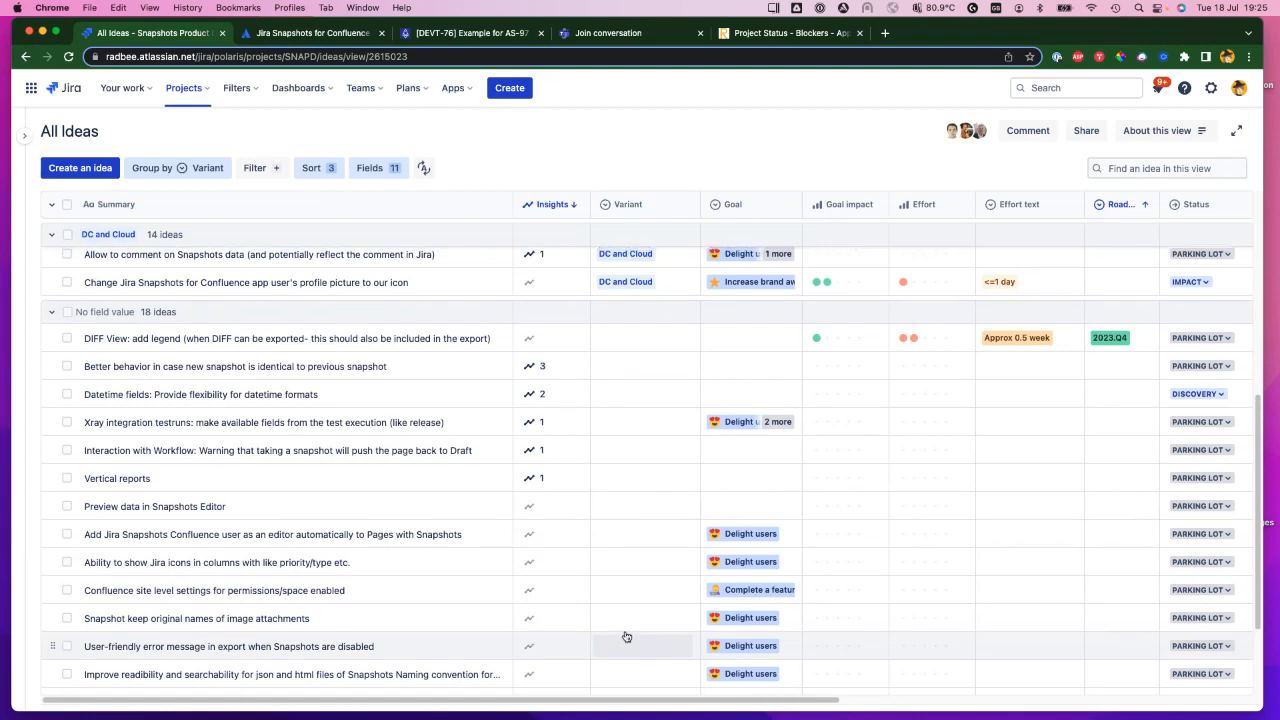
{"action": "scroll", "coordinate": [626, 637], "scroll_direction": "up", "scroll_amount": 9}
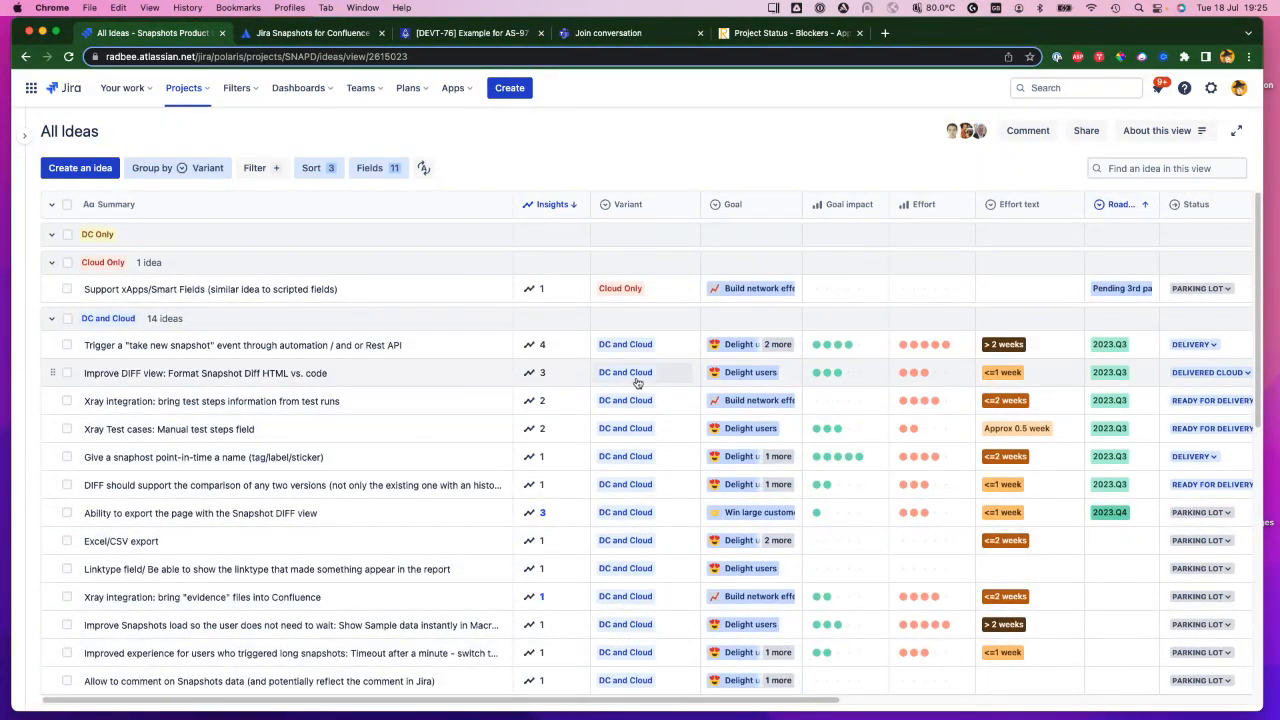
{"action": "scroll", "coordinate": [637, 381], "scroll_direction": "down", "scroll_amount": 1}
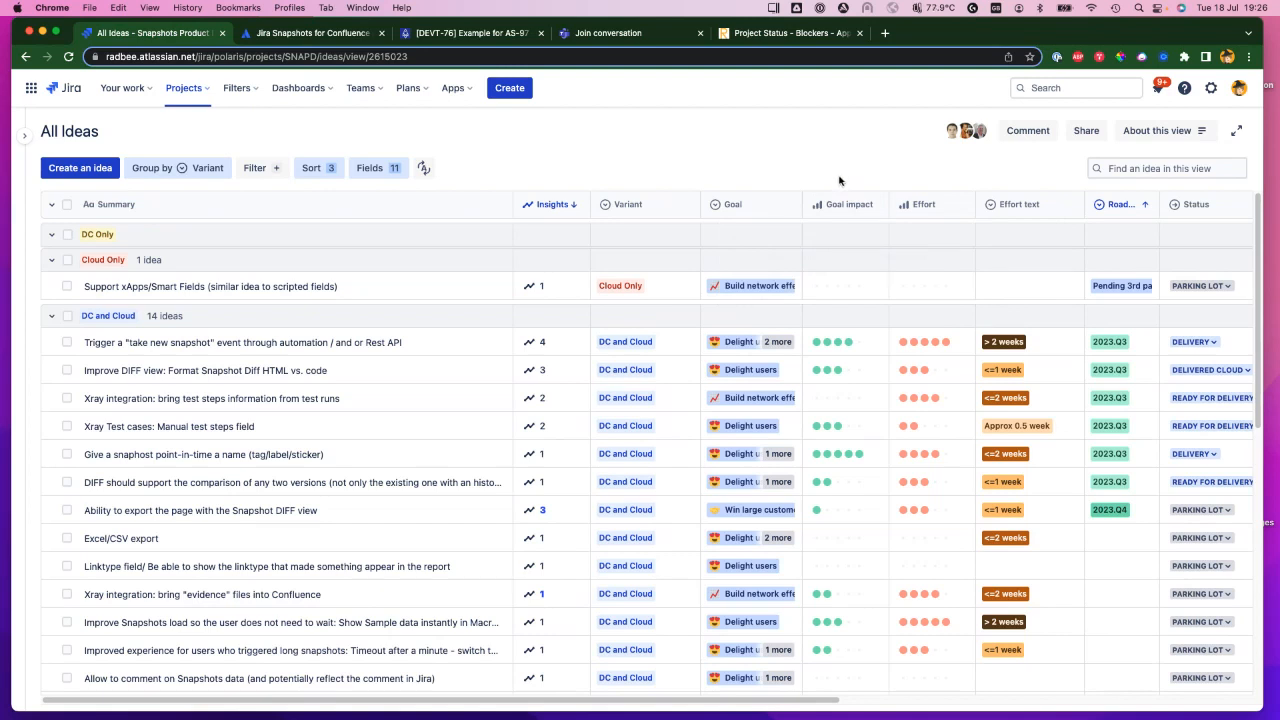
{"action": "mouse_move", "coordinate": [845, 203]}
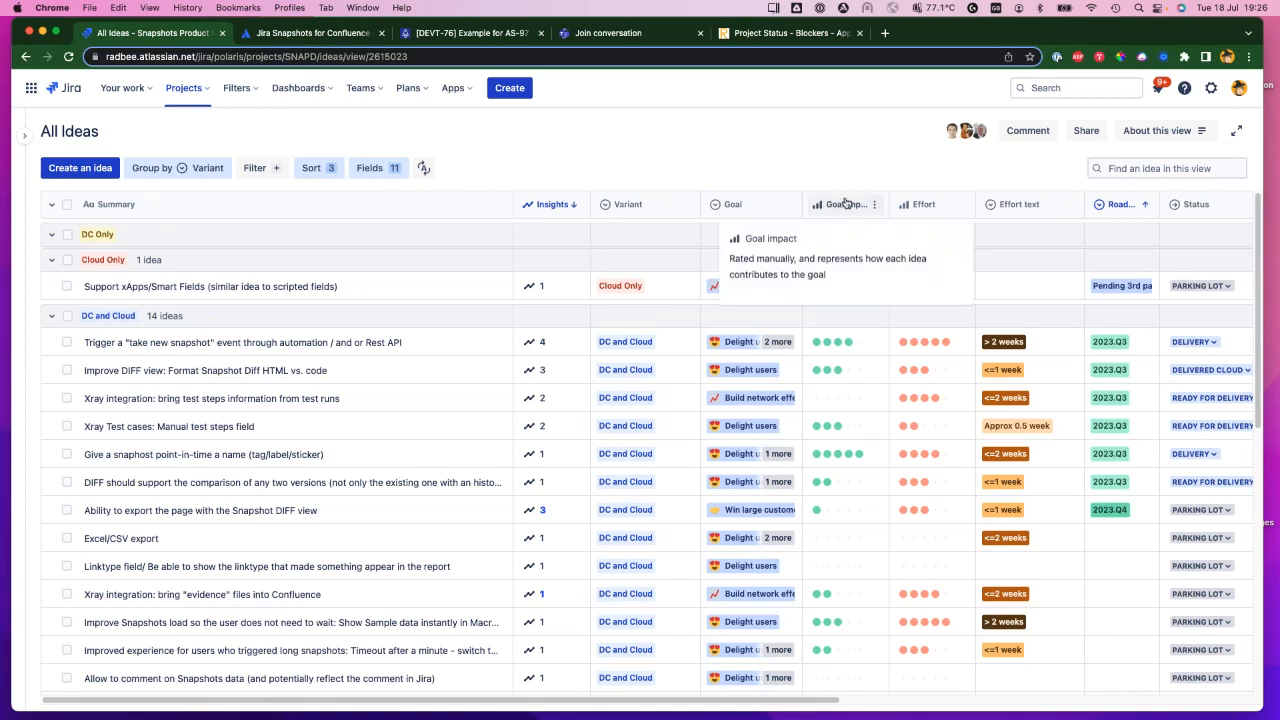
{"action": "mouse_move", "coordinate": [934, 210]}
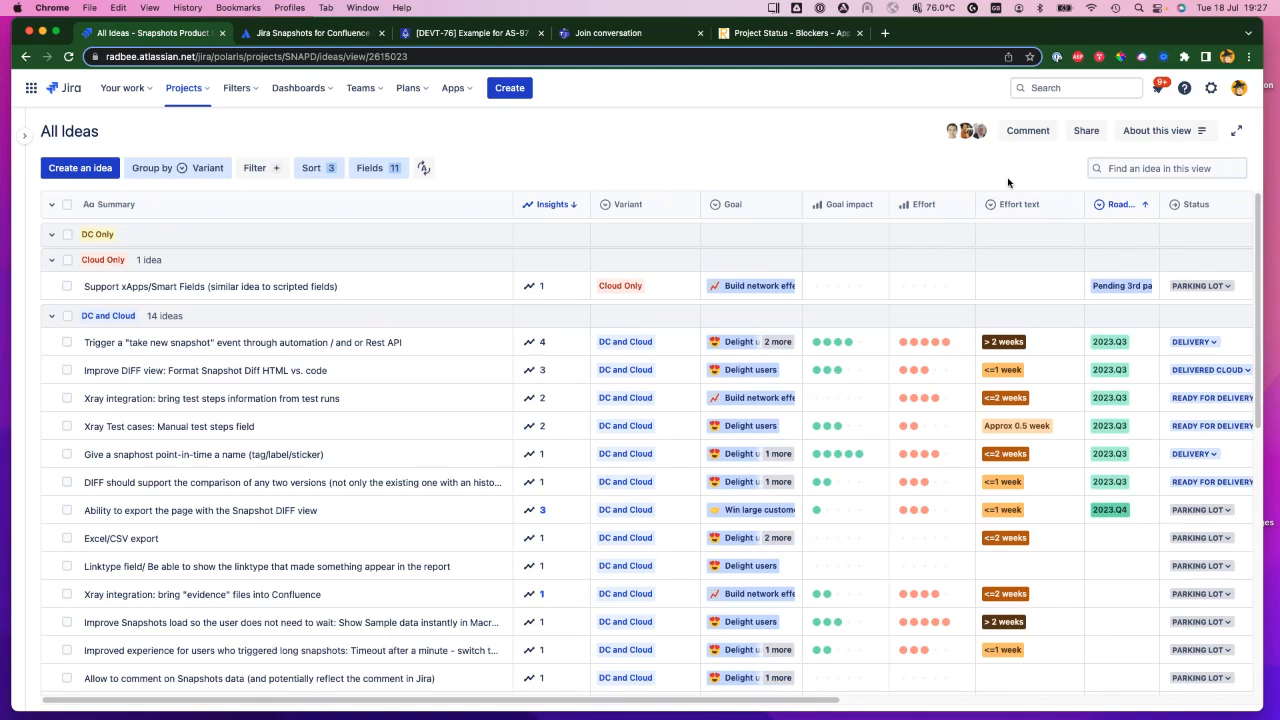
{"action": "mouse_move", "coordinate": [1011, 203]}
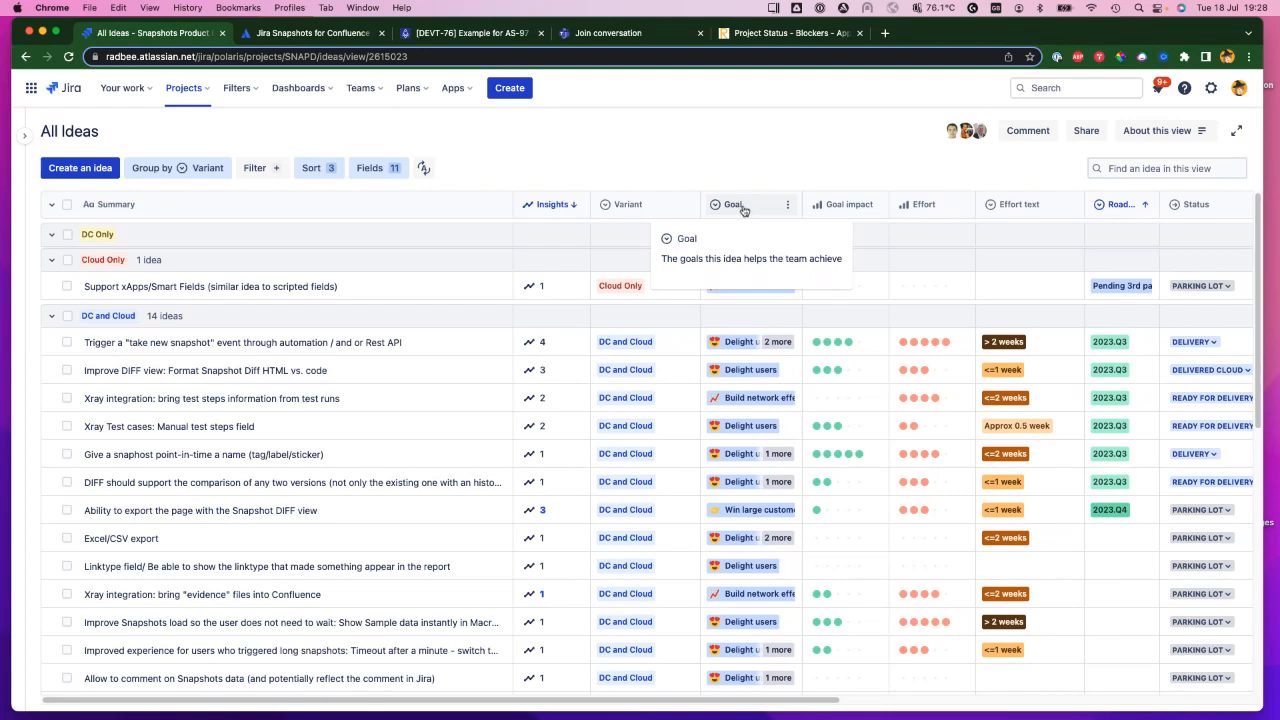
Add an option named "New goal" to the Goal field, without an emoji, and close the field settings.
{"action": "left_click", "coordinate": [789, 207]}
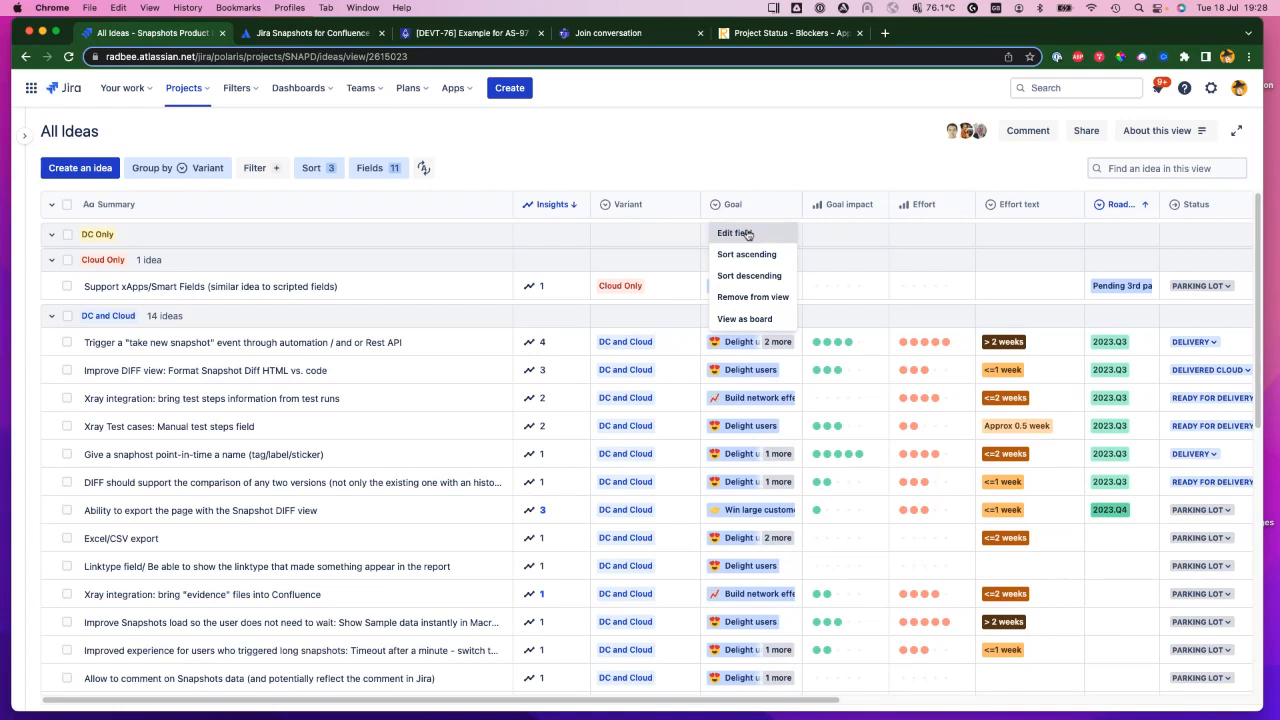
{"action": "left_click", "coordinate": [746, 234]}
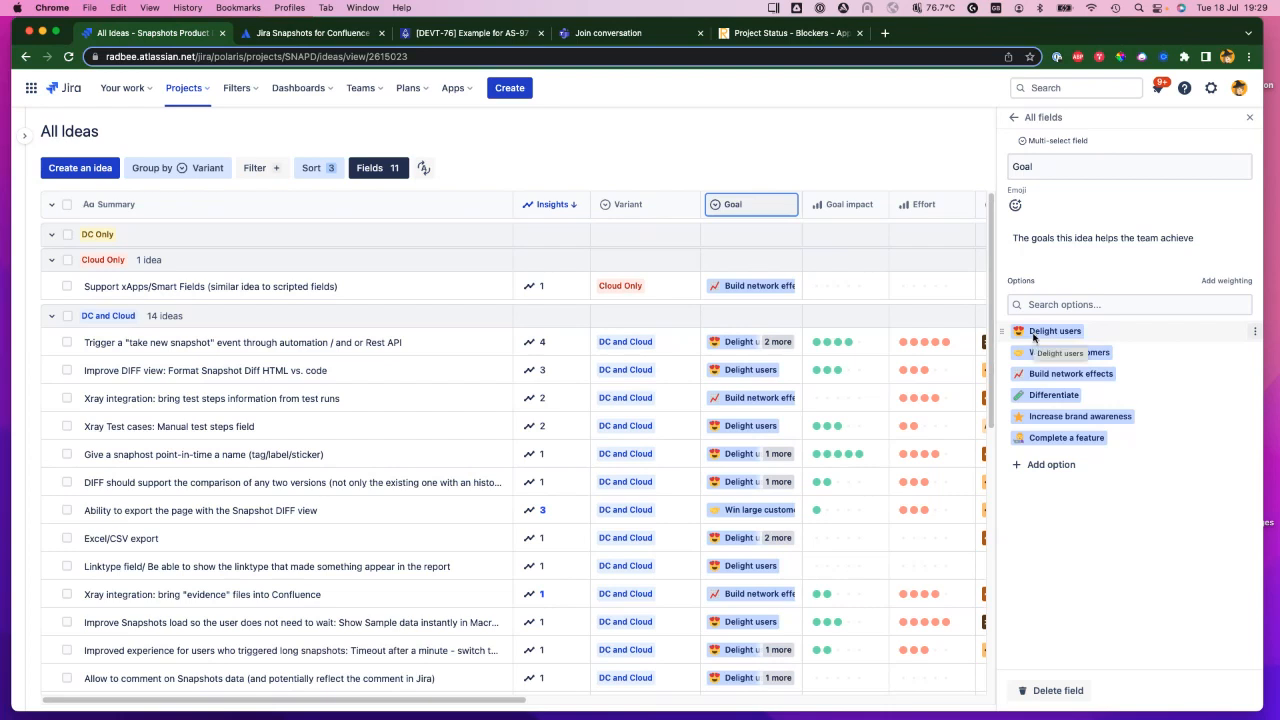
{"action": "left_click", "coordinate": [1067, 470]}
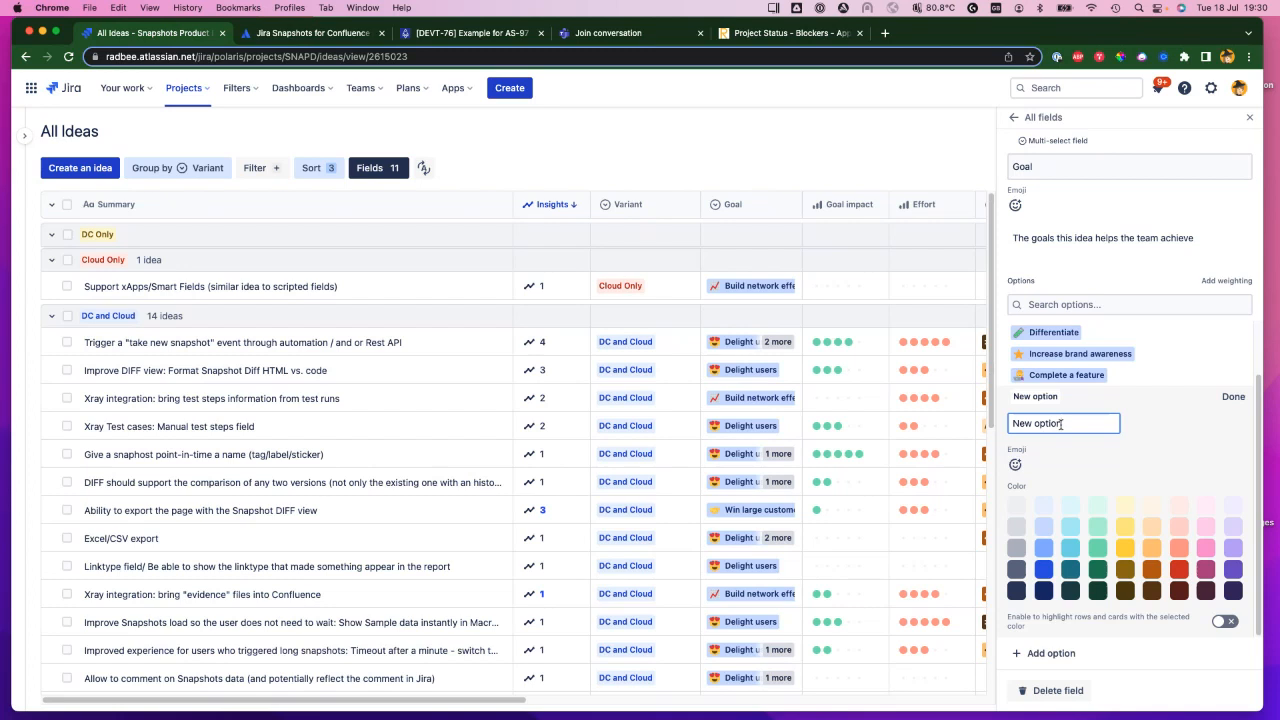
{"action": "key", "text": "BackSpace"}
{"action": "key", "text": "BackSpace"}
{"action": "key", "text": "BackSpace"}
{"action": "key", "text": "BackSpace"}
{"action": "key", "text": "BackSpace"}
{"action": "key", "text": "BackSpace"}
{"action": "key", "text": "BackSpace"}
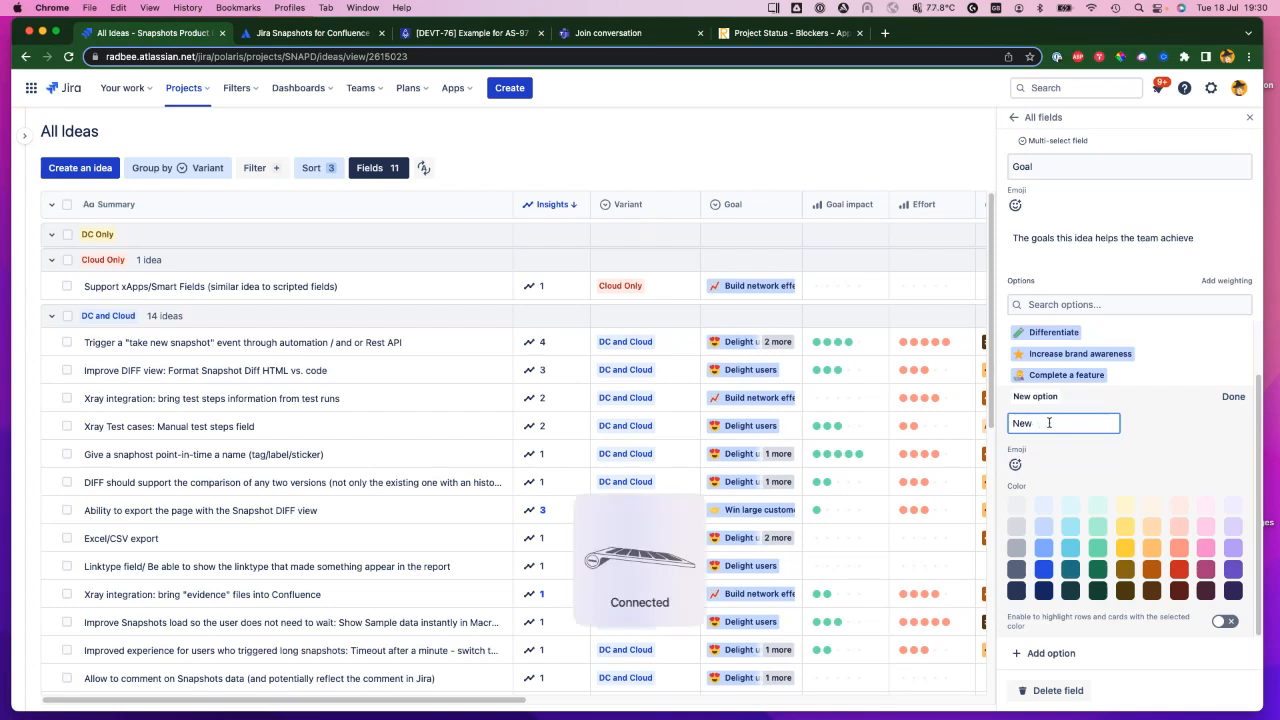
{"action": "key", "text": "BackSpace"}
{"action": "key", "text": "BackSpace"}
{"action": "key", "text": "BackSpace"}
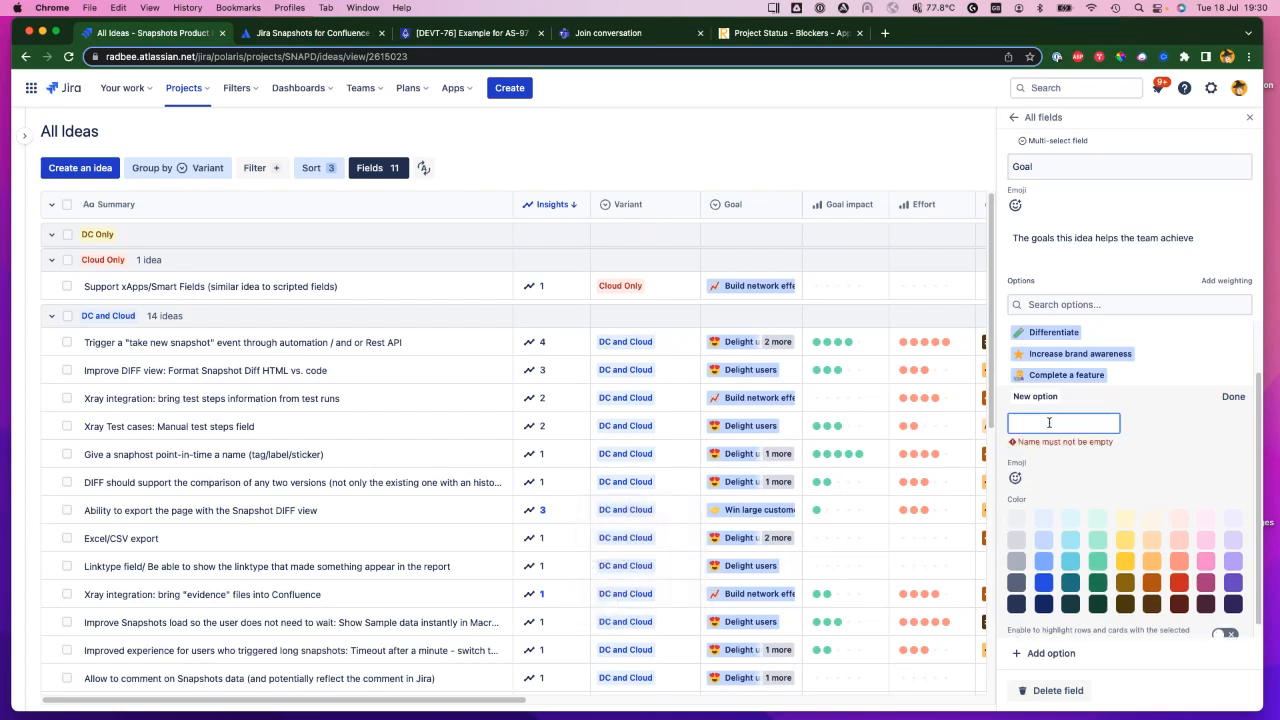
{"action": "type", "text": "New"}
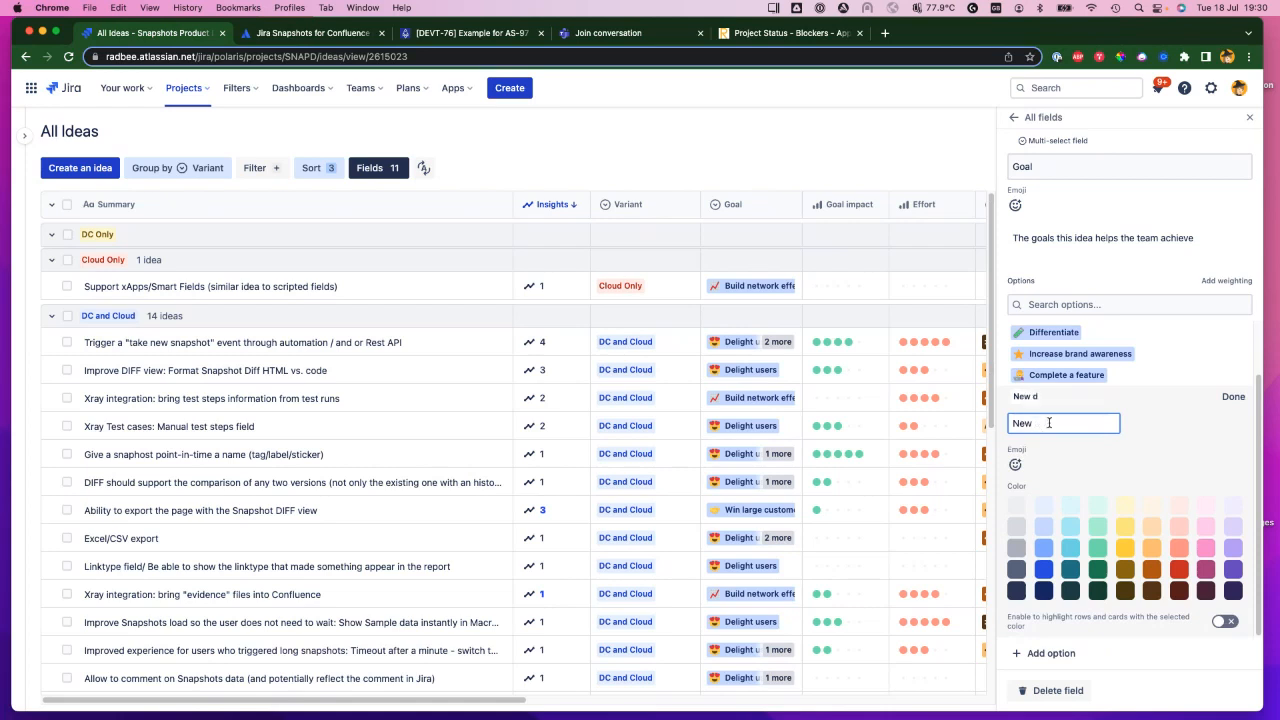
{"action": "type", "text": " goal"}
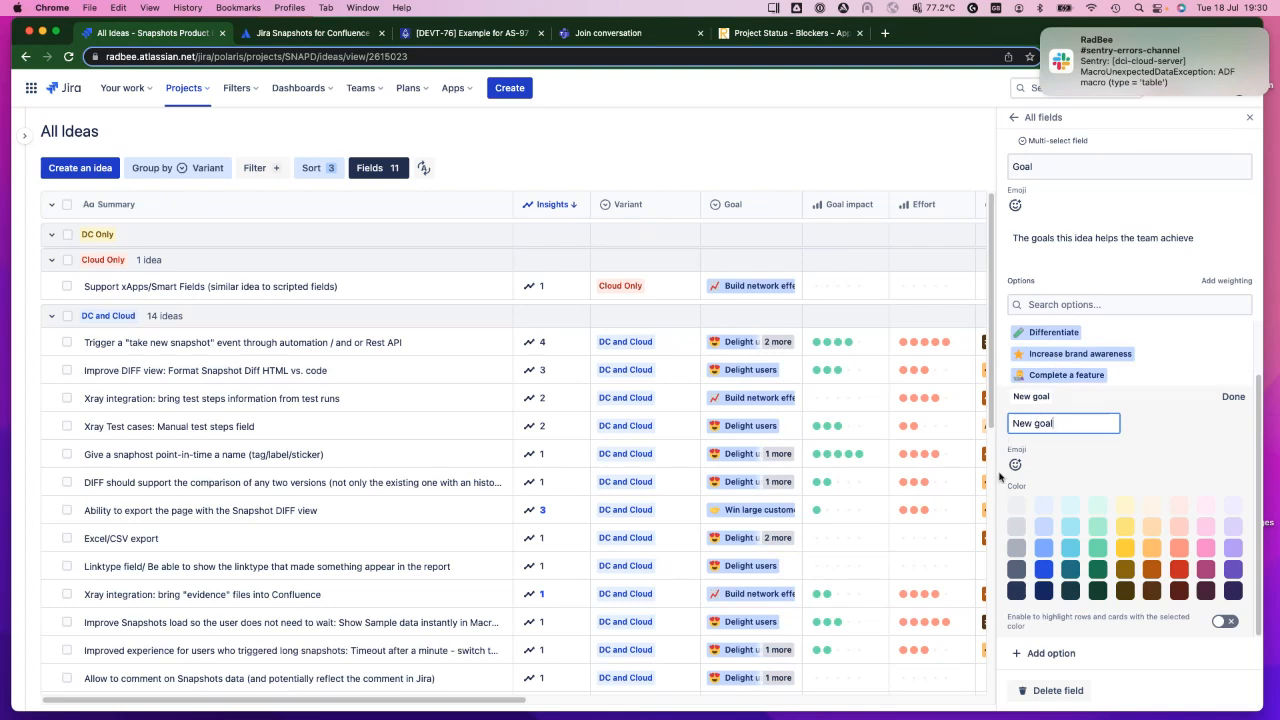
{"action": "left_click", "coordinate": [1014, 466]}
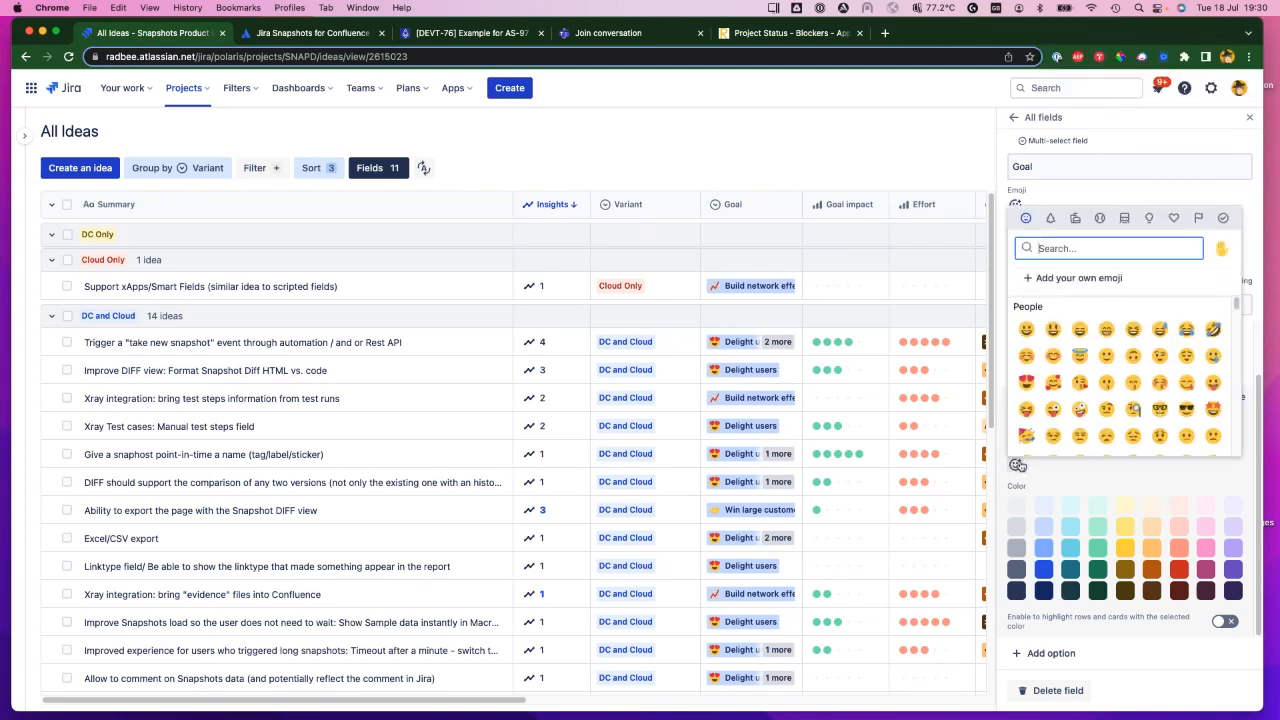
{"action": "left_click", "coordinate": [1154, 475]}
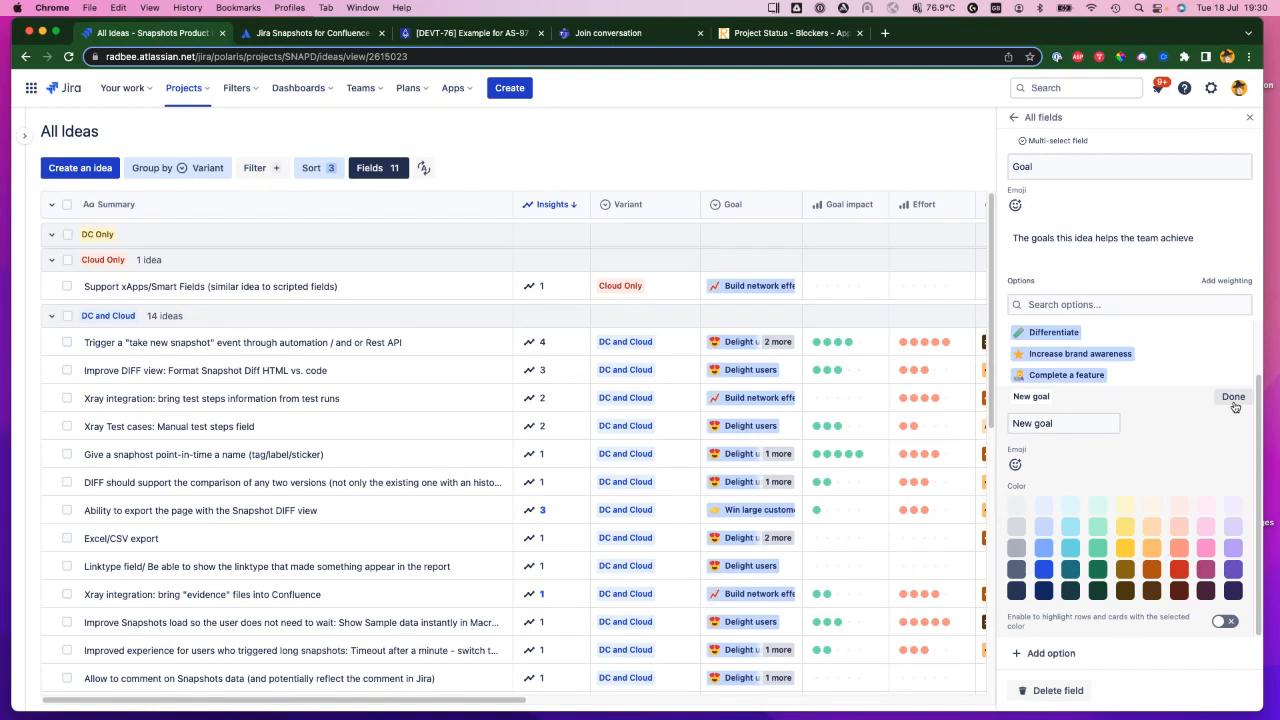
{"action": "left_click", "coordinate": [1233, 398]}
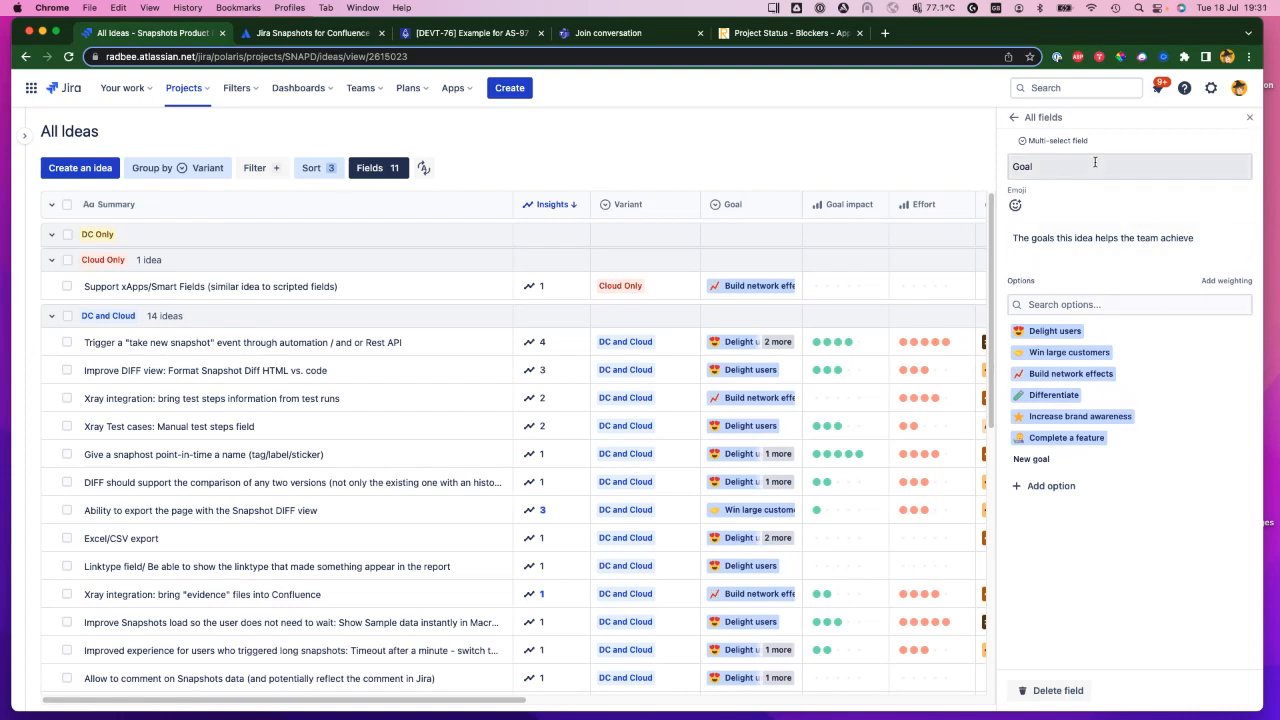
{"action": "left_click", "coordinate": [1250, 120]}
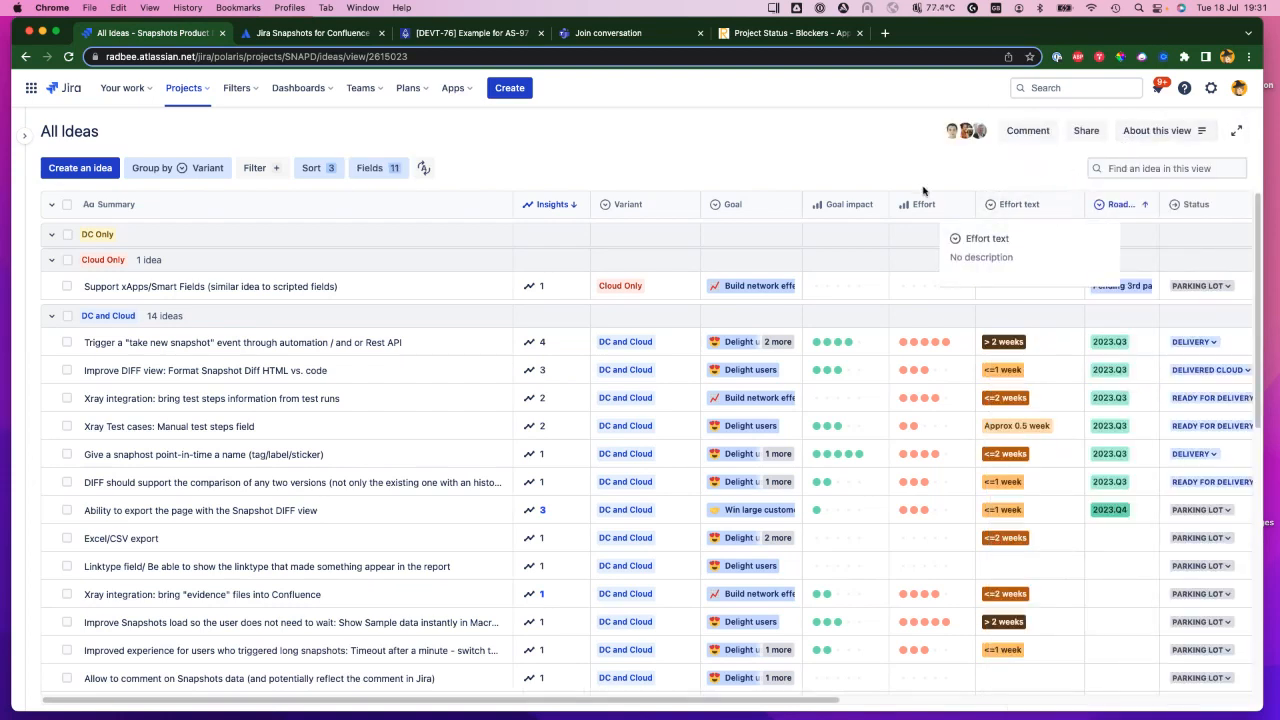
Examine the effort columns and the Status, Key customers and Public description columns of All Ideas.
{"action": "mouse_move", "coordinate": [918, 204]}
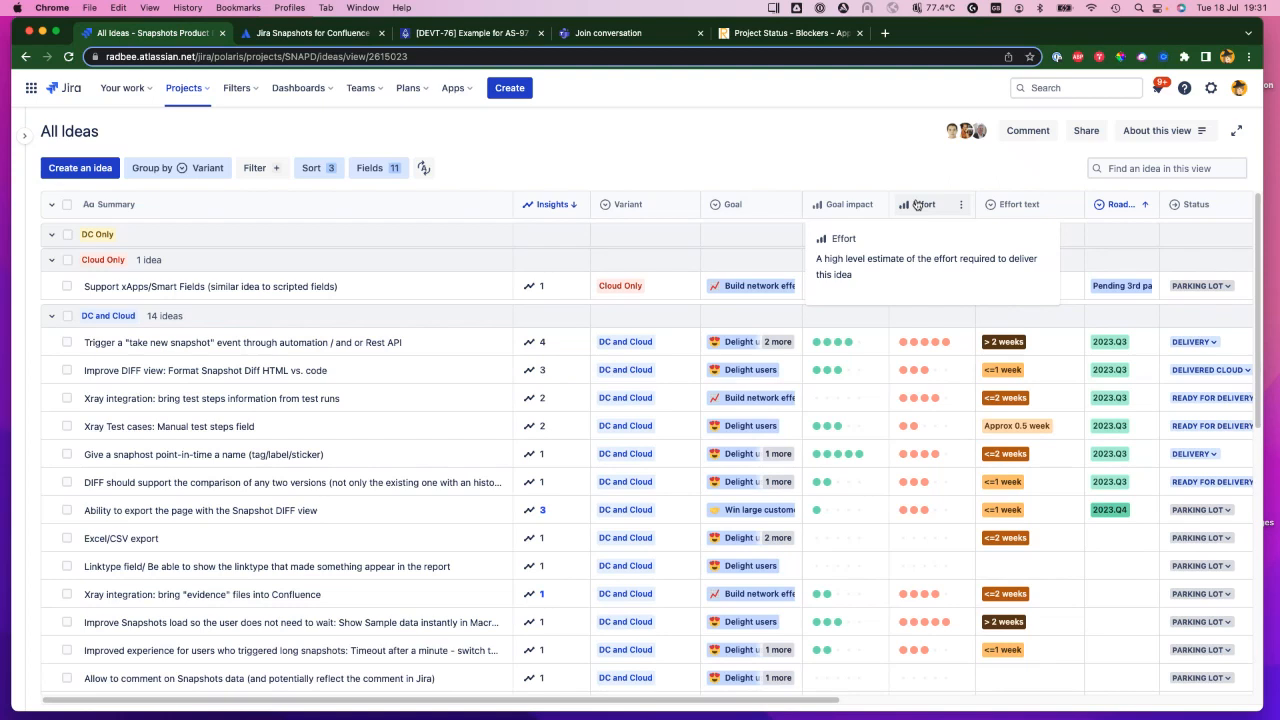
{"action": "mouse_move", "coordinate": [1037, 211]}
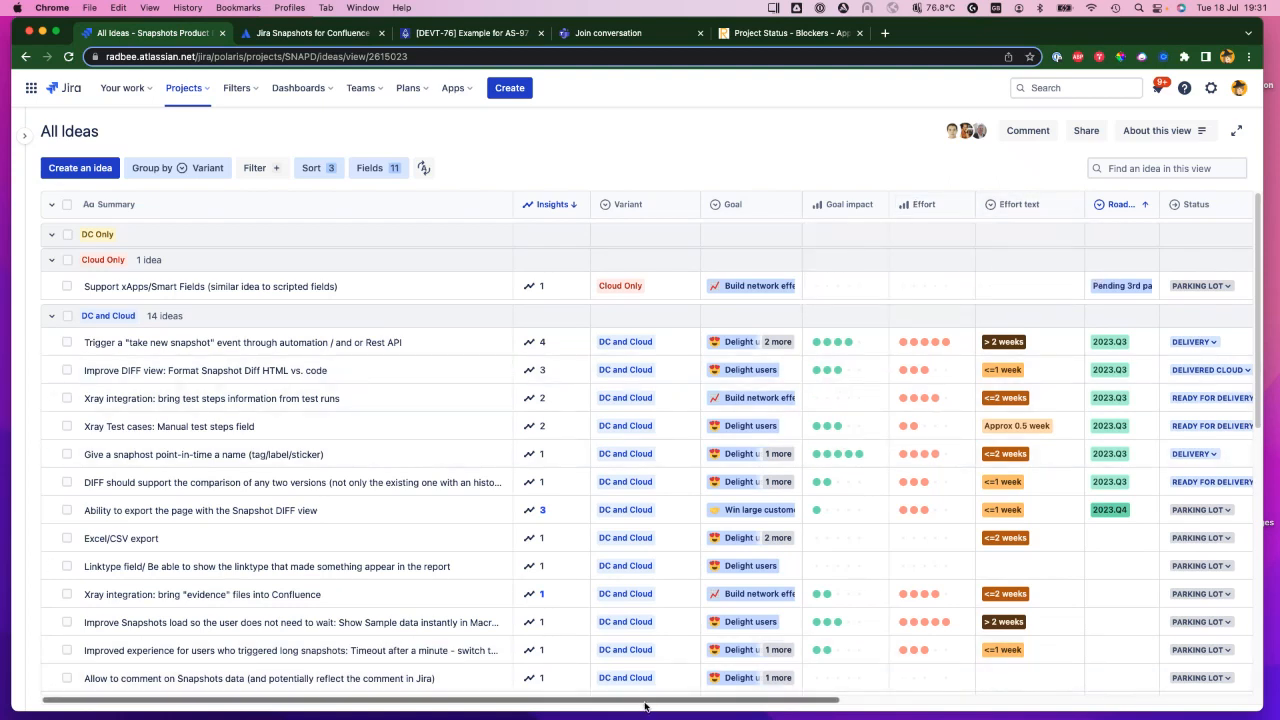
{"action": "left_click_drag", "start_coordinate": [645, 704], "coordinate": [980, 689]}
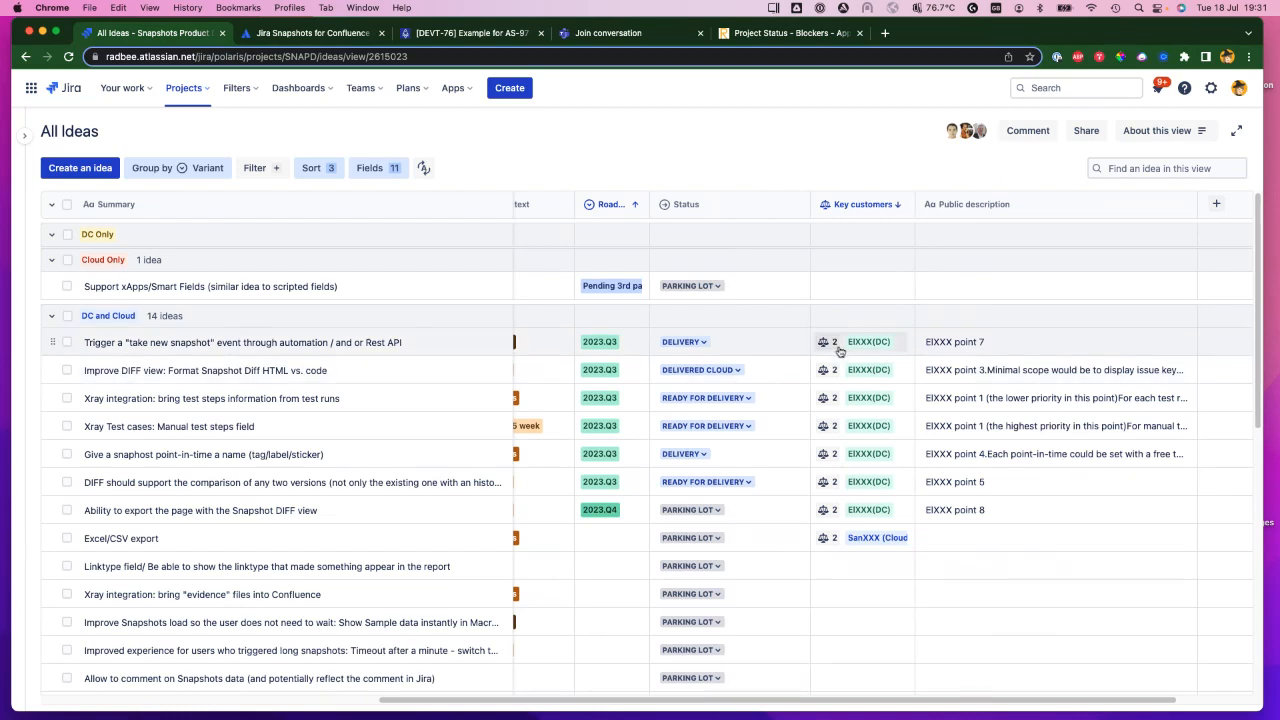
{"action": "mouse_move", "coordinate": [867, 212]}
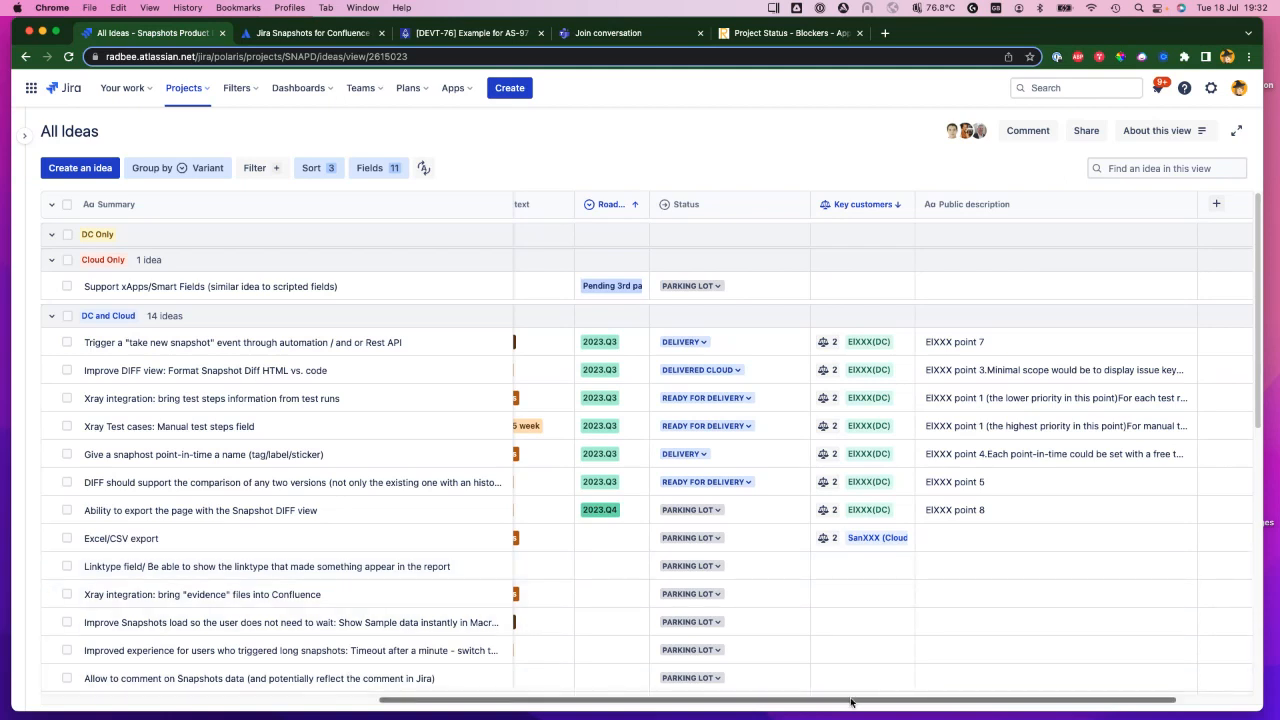
{"action": "left_click_drag", "start_coordinate": [851, 701], "coordinate": [1015, 698]}
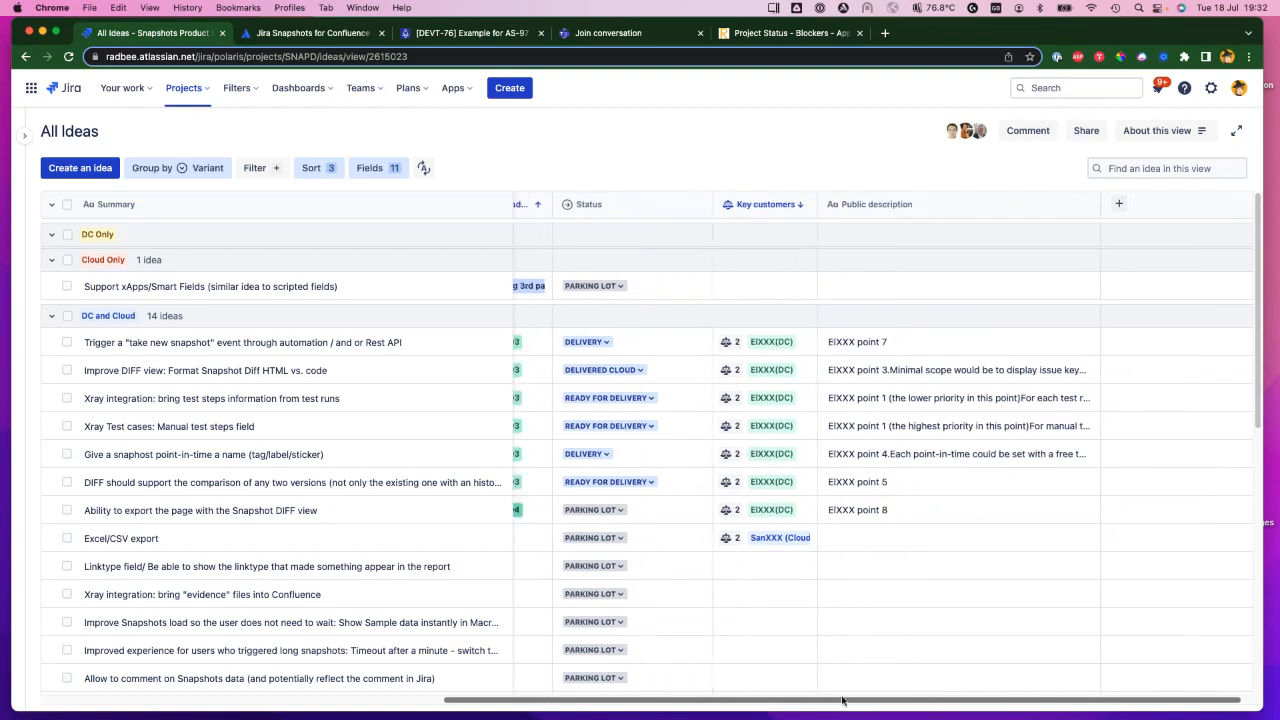
Review the insights of the idea "Ability to export the page with the Snapshot DIFF view" and close its details.
{"action": "left_click_drag", "start_coordinate": [842, 700], "coordinate": [480, 674]}
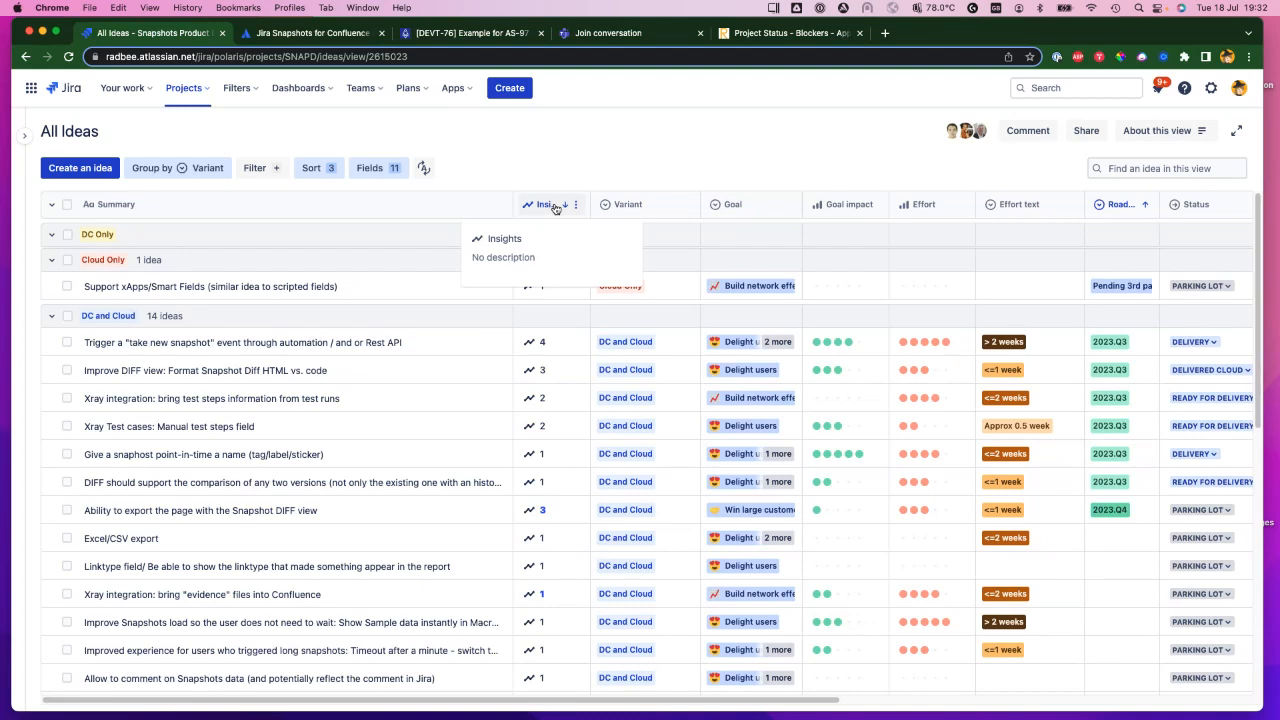
{"action": "left_click", "coordinate": [533, 513]}
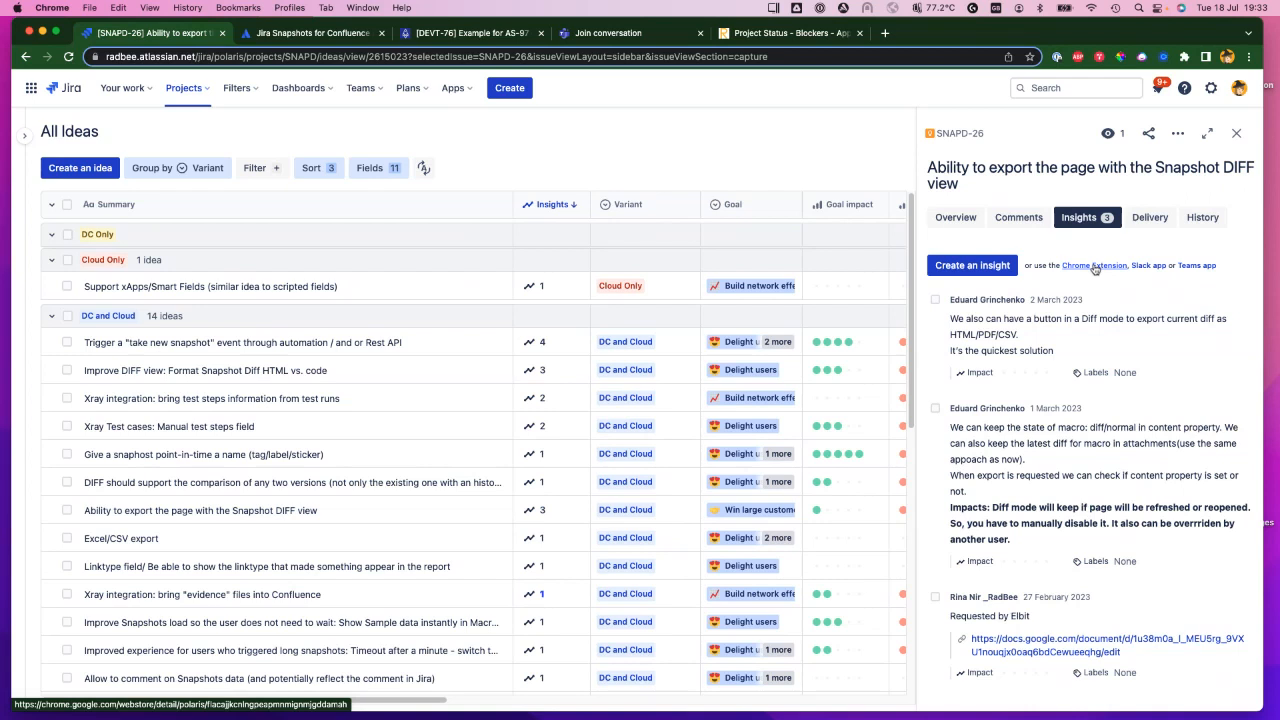
{"action": "left_click", "coordinate": [1237, 137]}
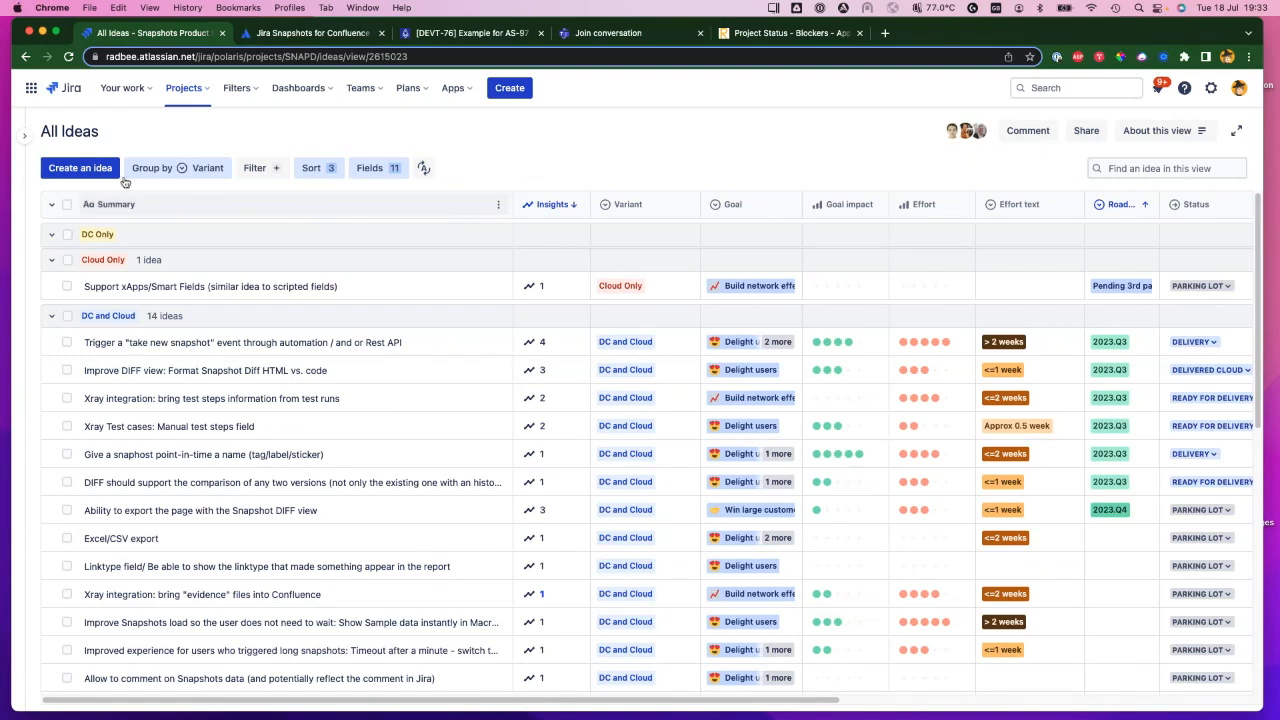
Expand the project's sidebar, open the Impact versus effort view and reload the page.
{"action": "left_click", "coordinate": [23, 136]}
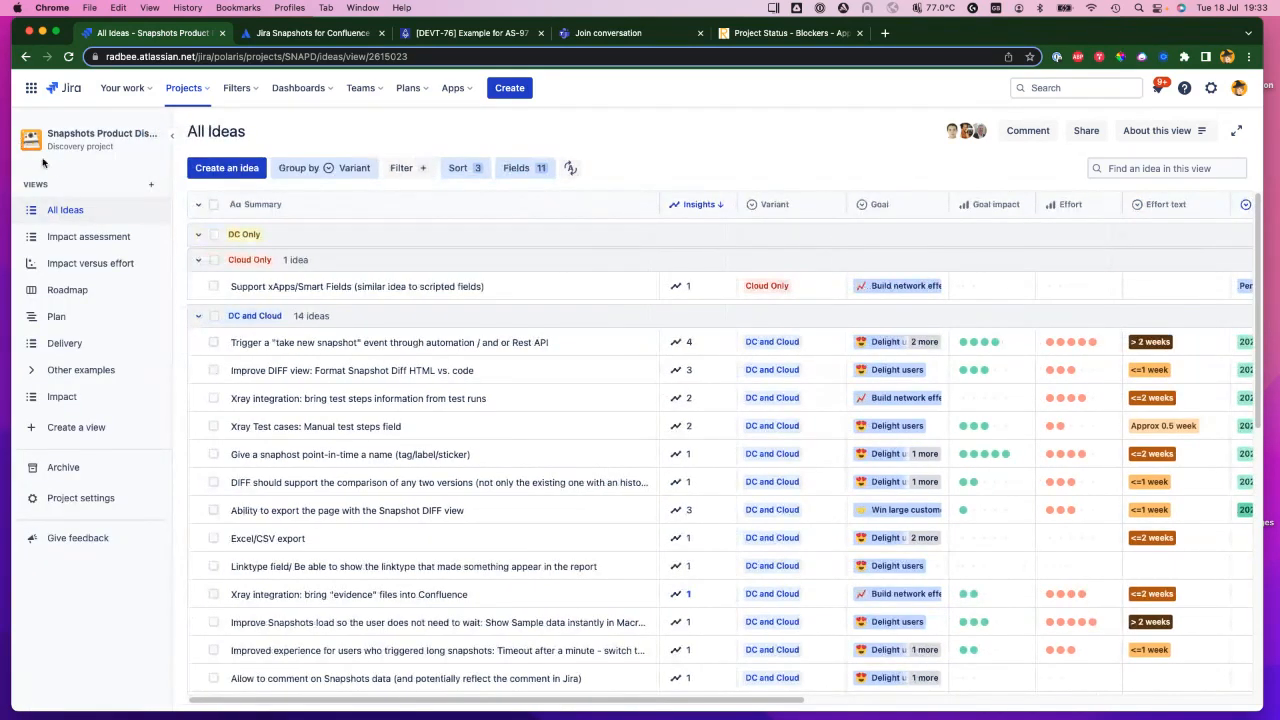
{"action": "left_click", "coordinate": [84, 265]}
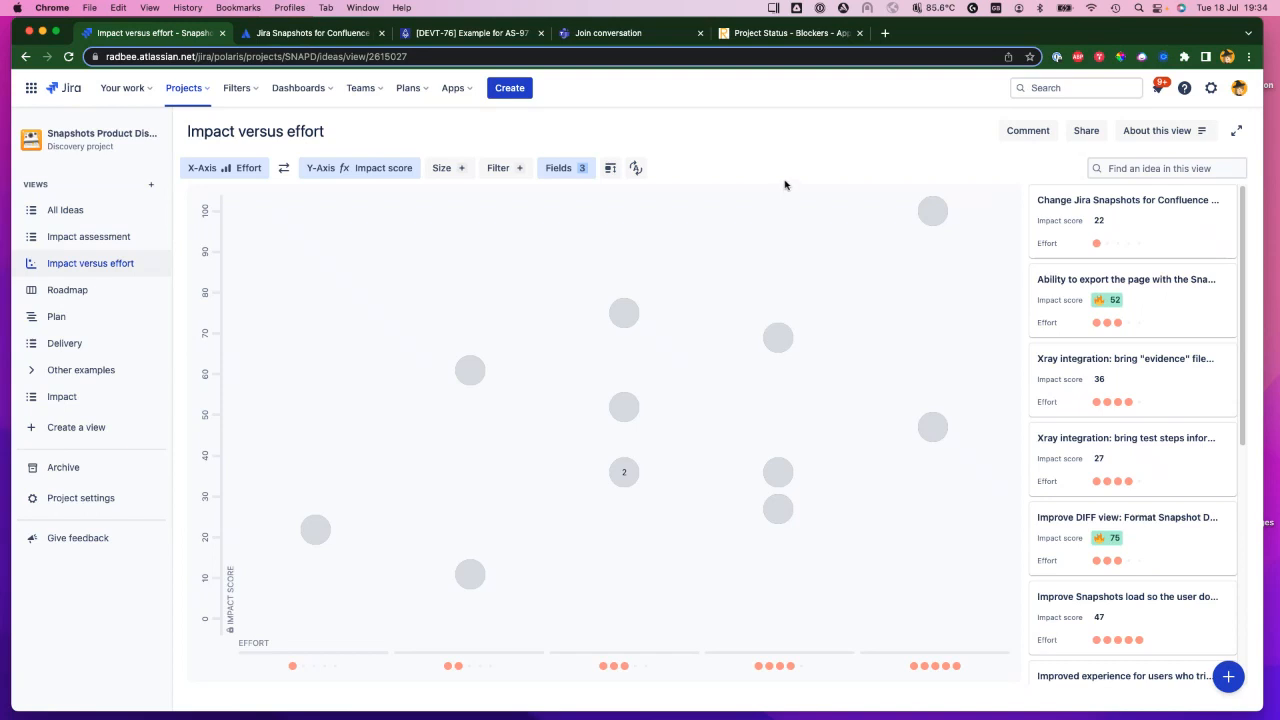
{"action": "left_click", "coordinate": [68, 57]}
Inspect the two highest-effort ideas in the matrix and select the one about improving Snapshots load so the user does not wait.
{"action": "mouse_move", "coordinate": [937, 222]}
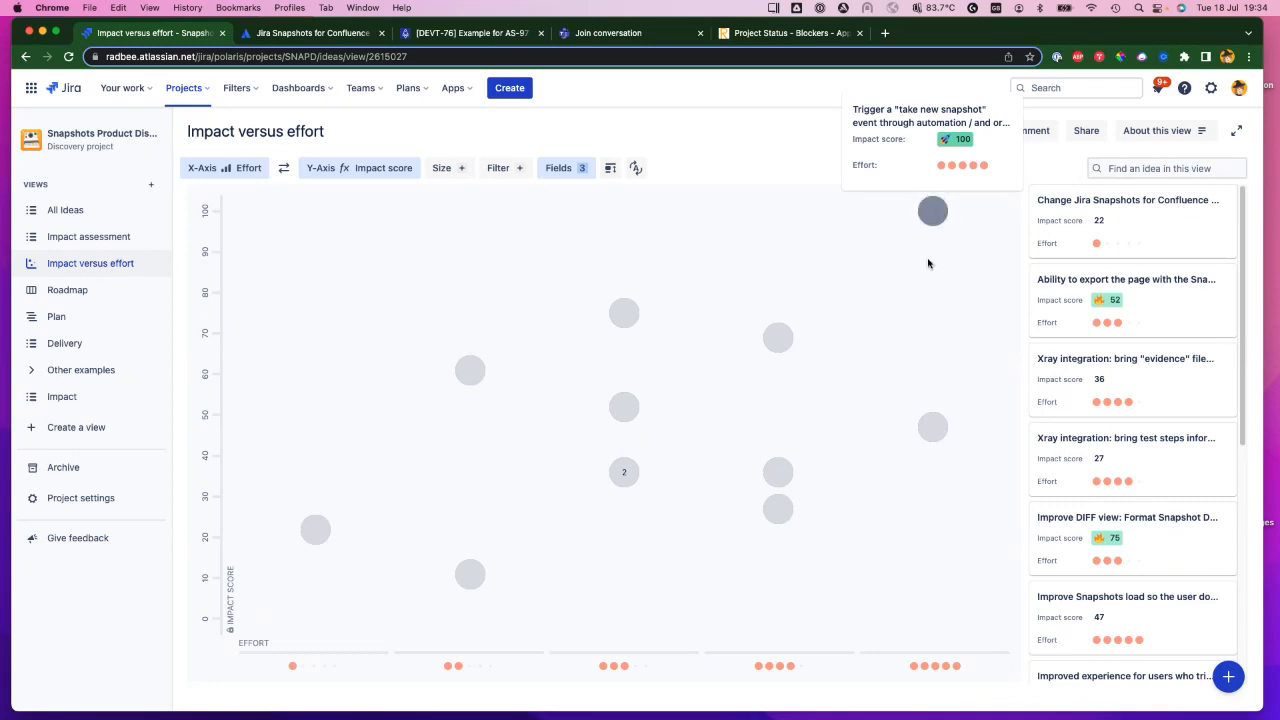
{"action": "mouse_move", "coordinate": [932, 430]}
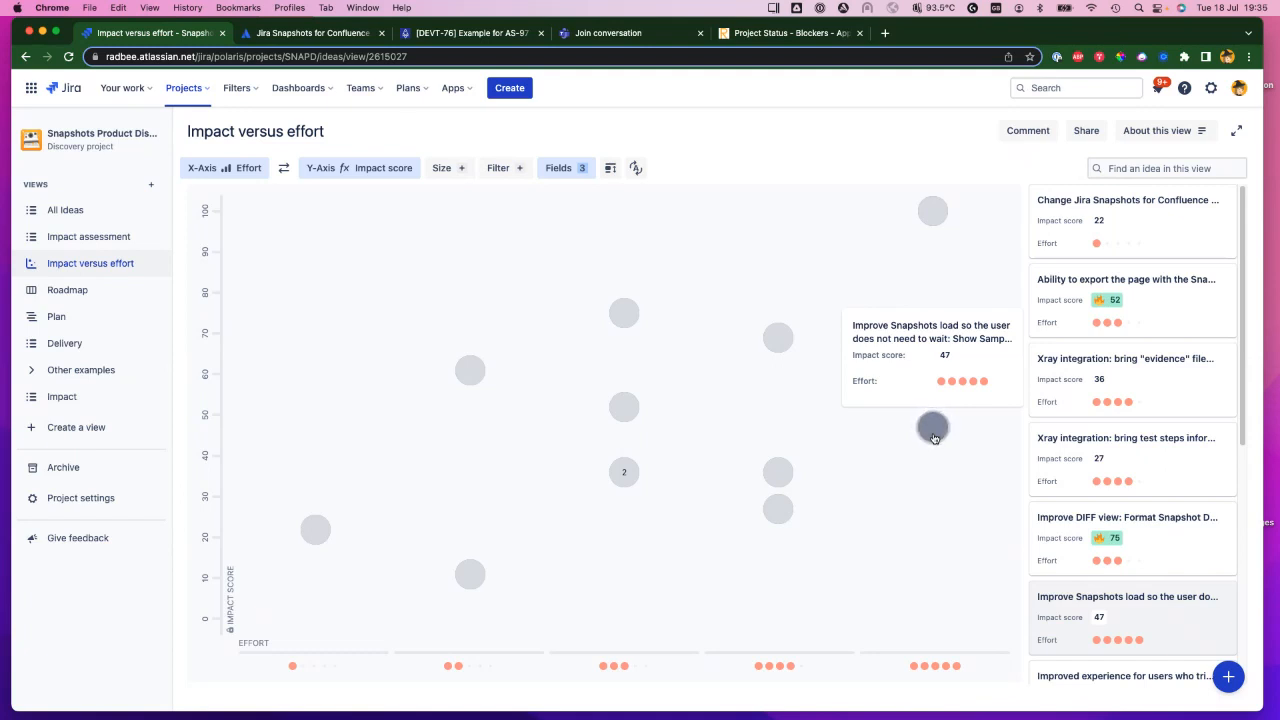
{"action": "left_click", "coordinate": [933, 435]}
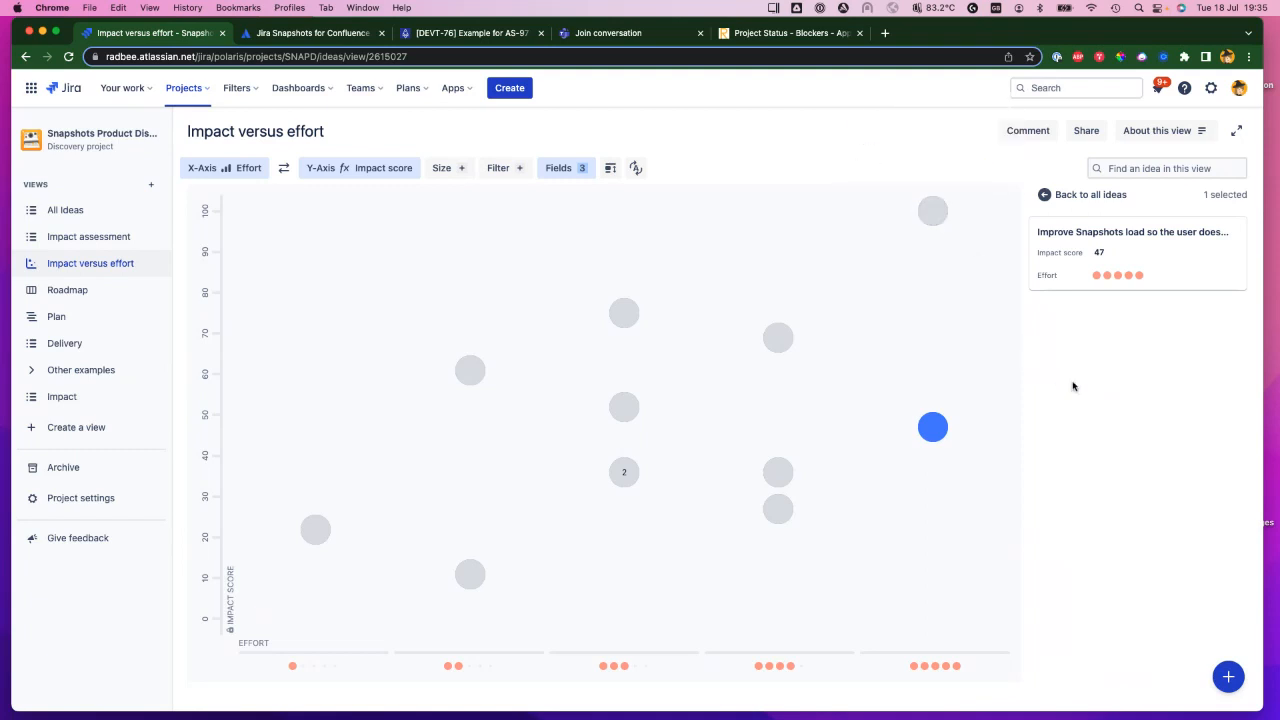
Compare the impact score and effort of the highest-impact idea with those of the low-effort and four-dot-effort ideas in the matrix.
{"action": "mouse_move", "coordinate": [932, 214]}
{"action": "mouse_move", "coordinate": [316, 531]}
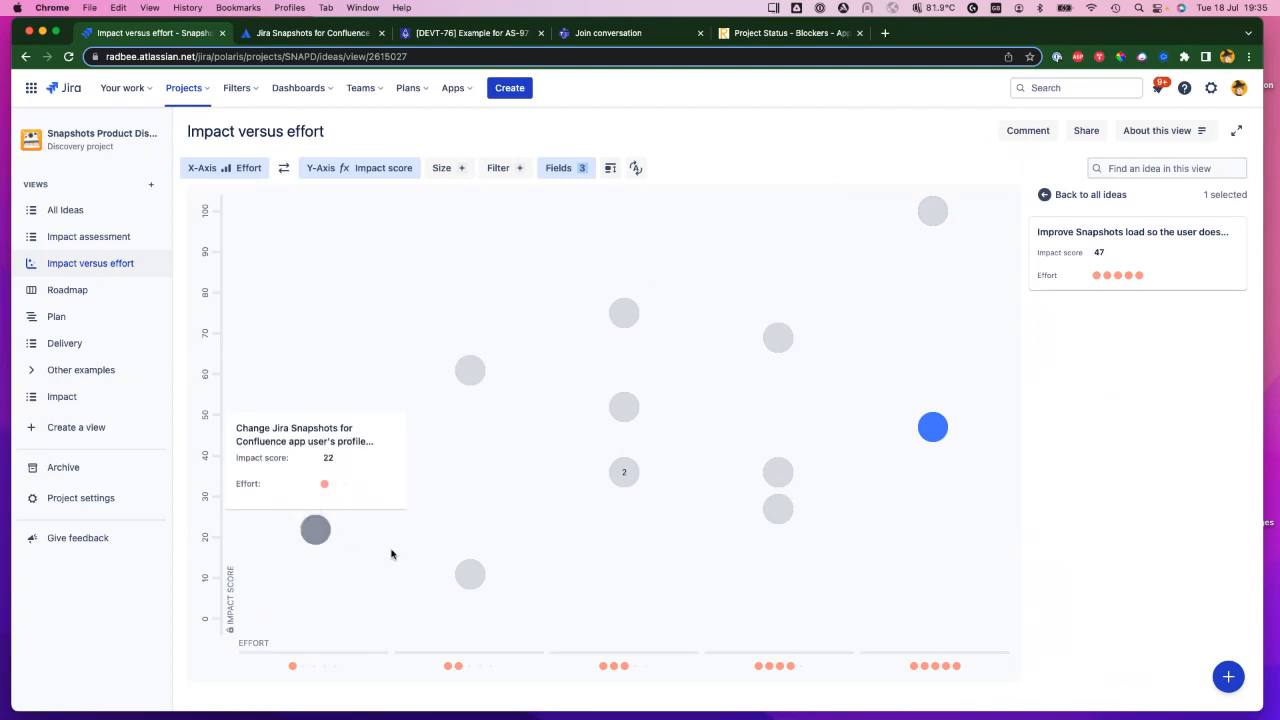
{"action": "mouse_move", "coordinate": [470, 576]}
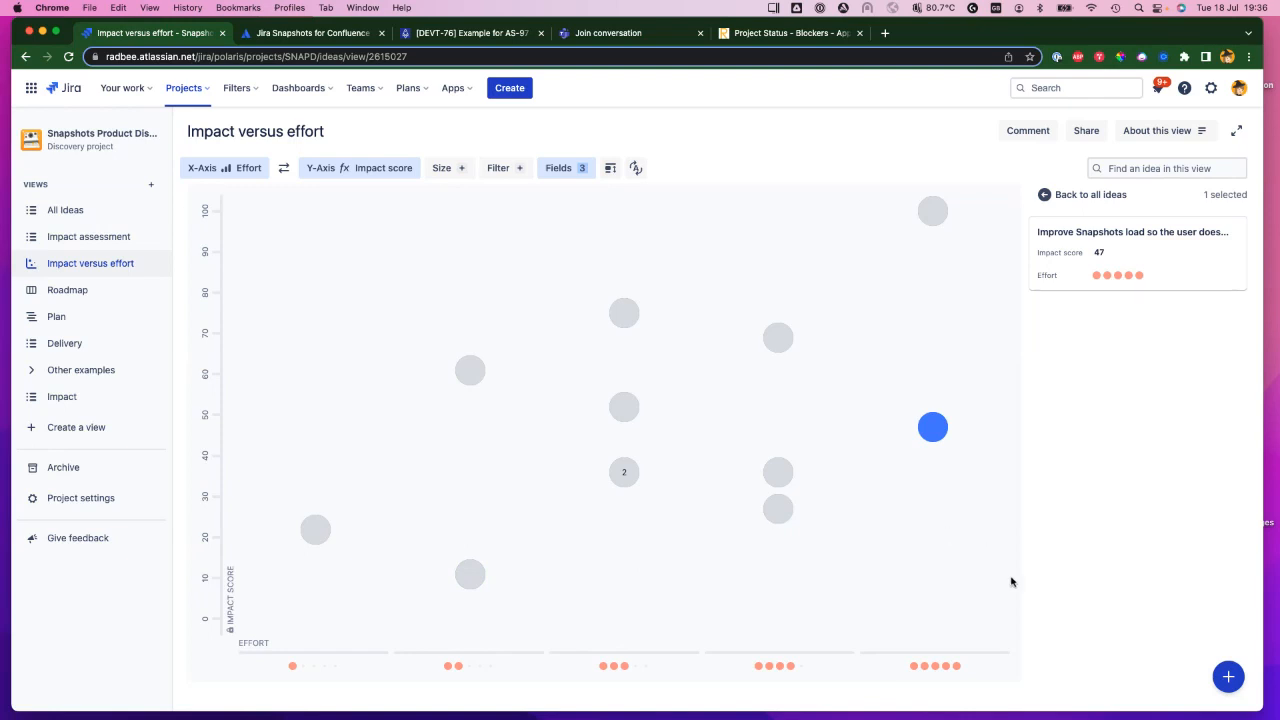
{"action": "mouse_move", "coordinate": [786, 518]}
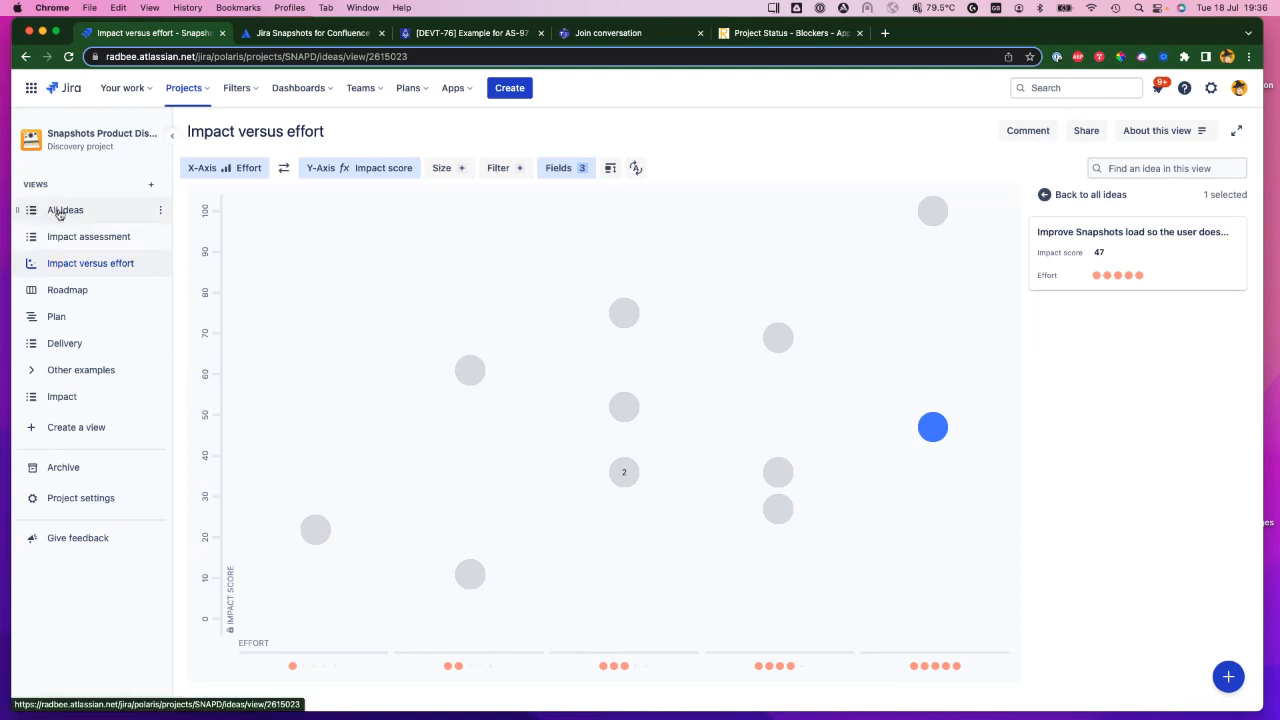
Return to the All Ideas view, review its Group by settings for the Variant field and close them.
{"action": "left_click", "coordinate": [59, 213]}
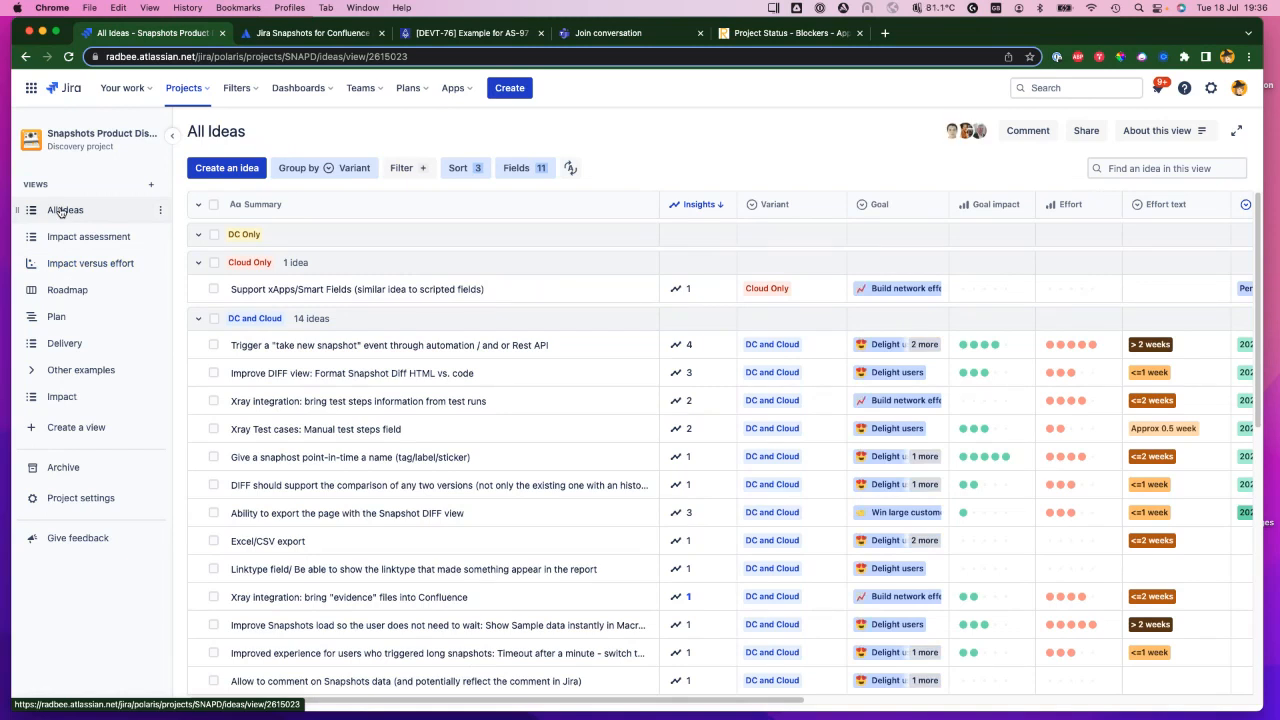
{"action": "left_click", "coordinate": [366, 177]}
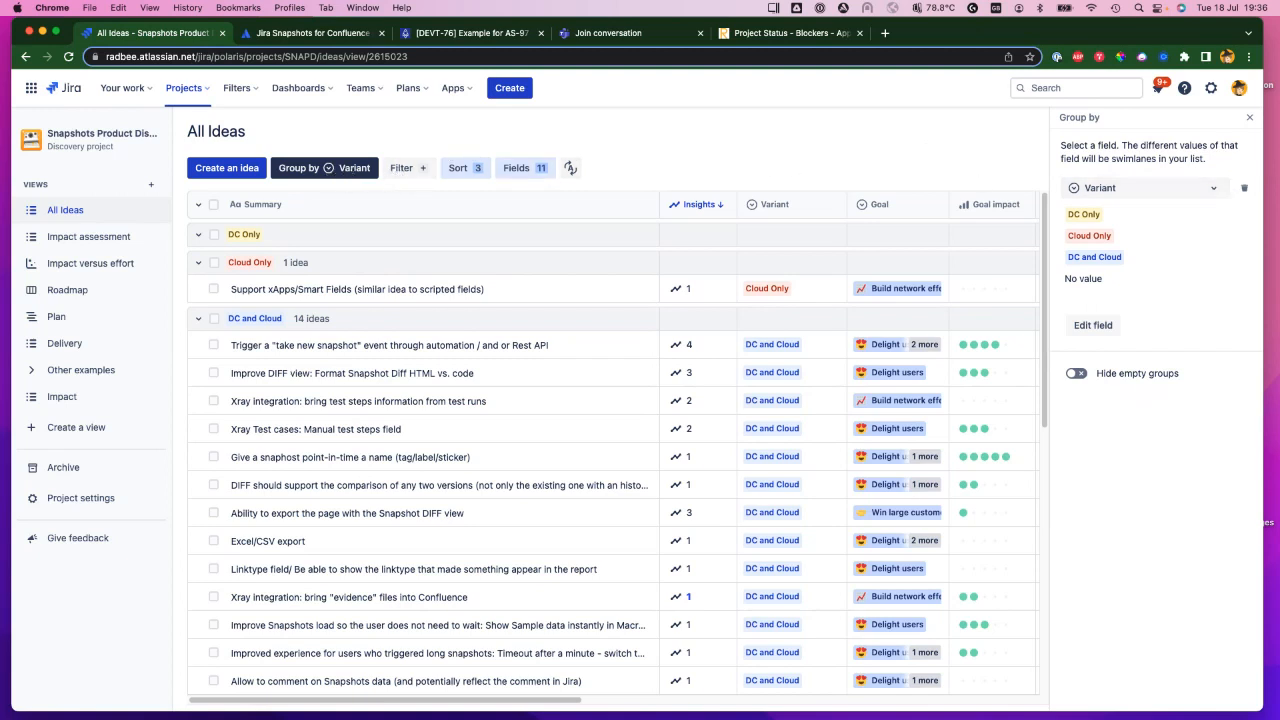
{"action": "left_click", "coordinate": [1250, 121]}
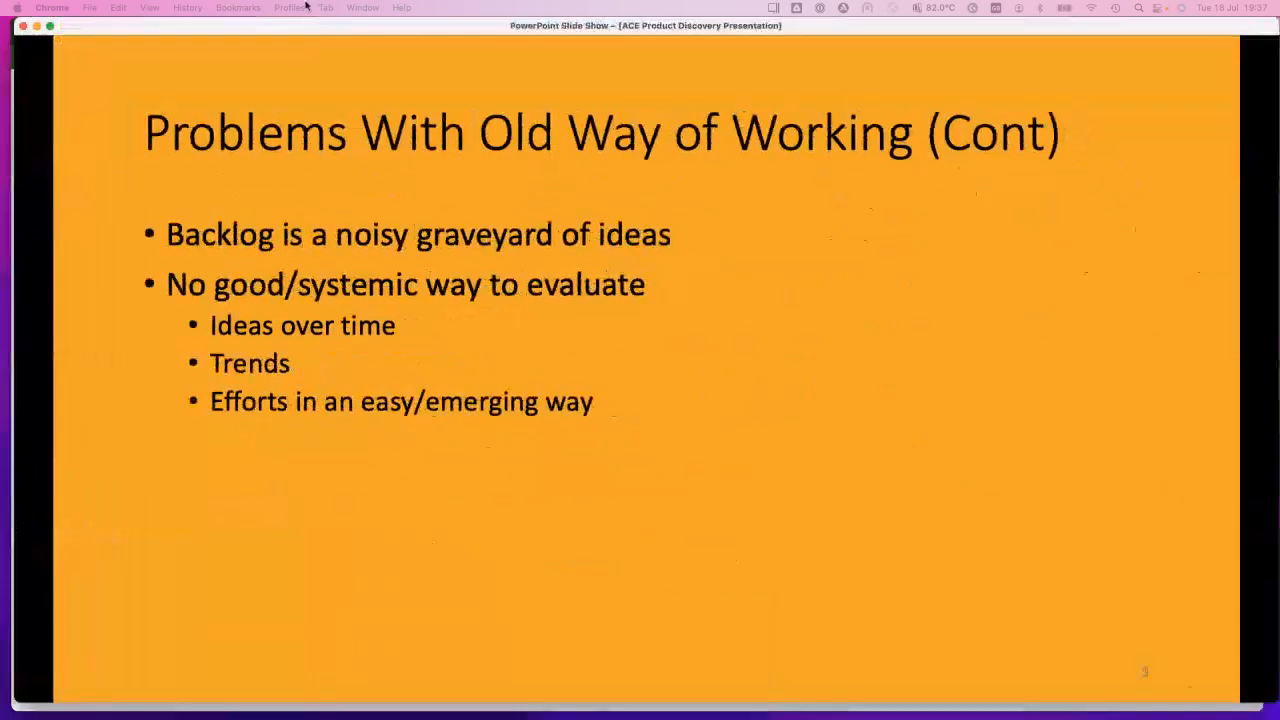
{"action": "left_click", "coordinate": [204, 627]}
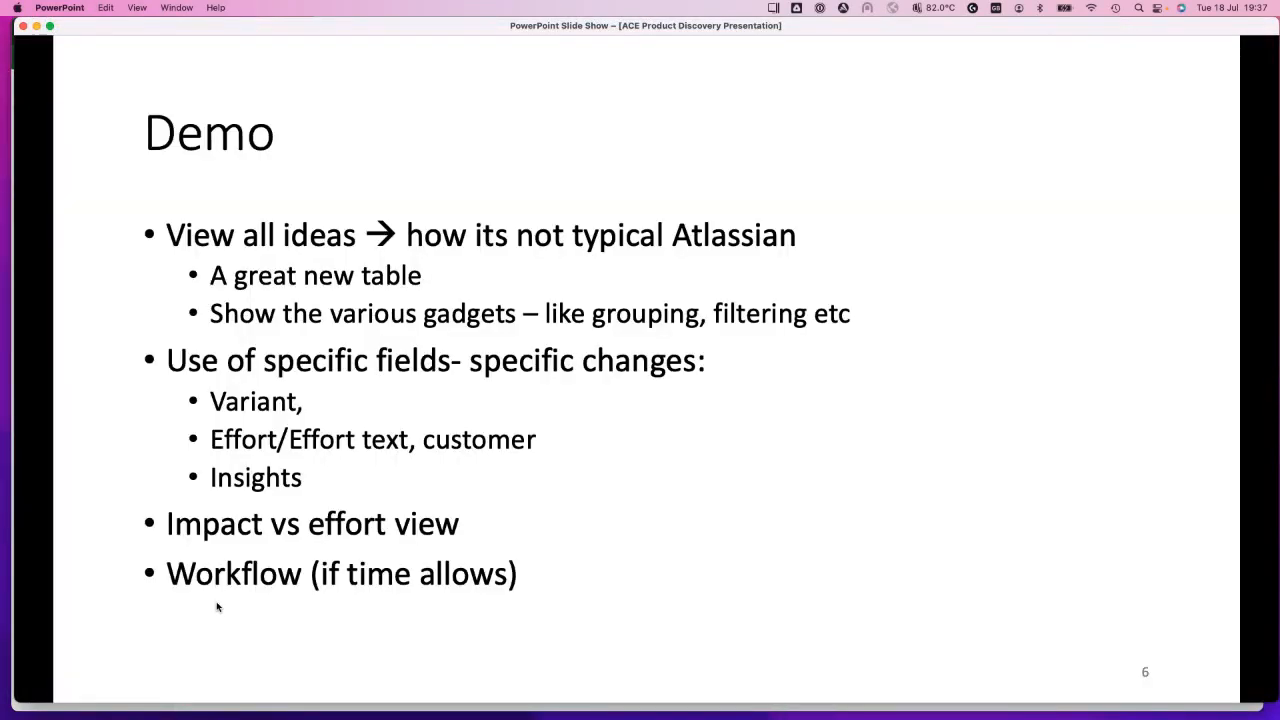